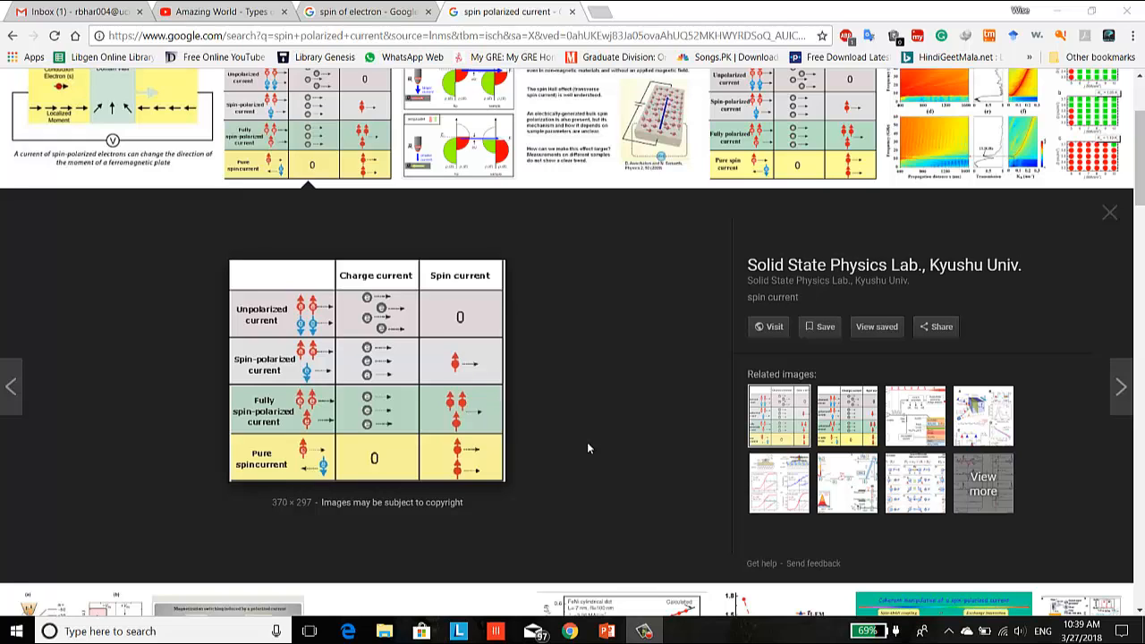
- Launch Paint 3D from the installed apps and start a new blank project
{"action": "left_click", "coordinate": [16, 631]}
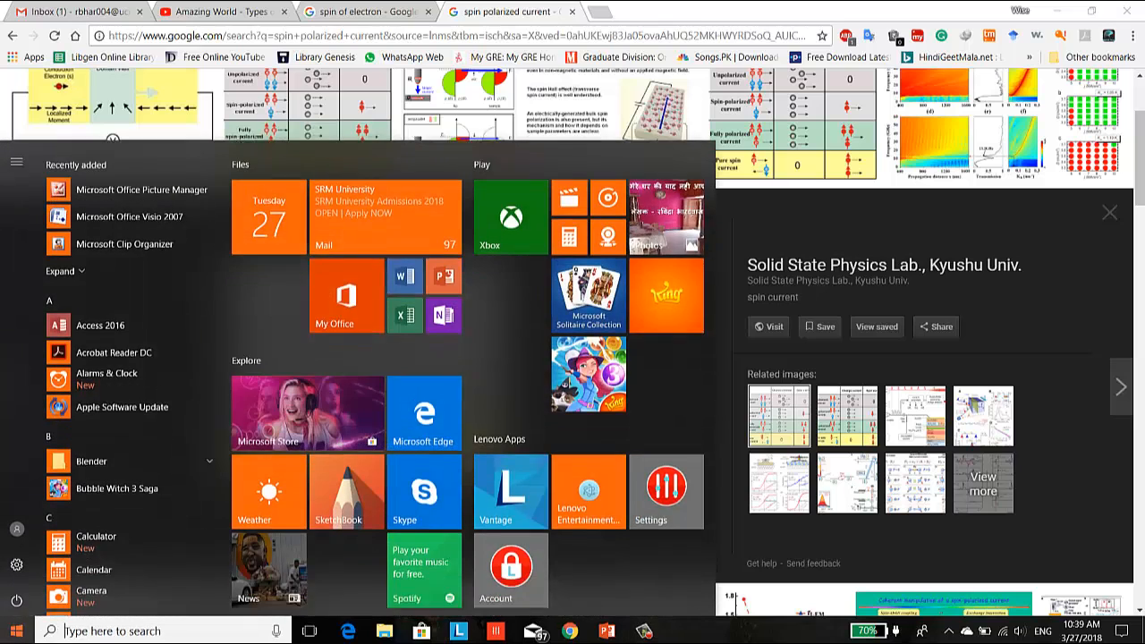
{"action": "scroll", "coordinate": [128, 419], "scroll_direction": "down", "scroll_amount": 6}
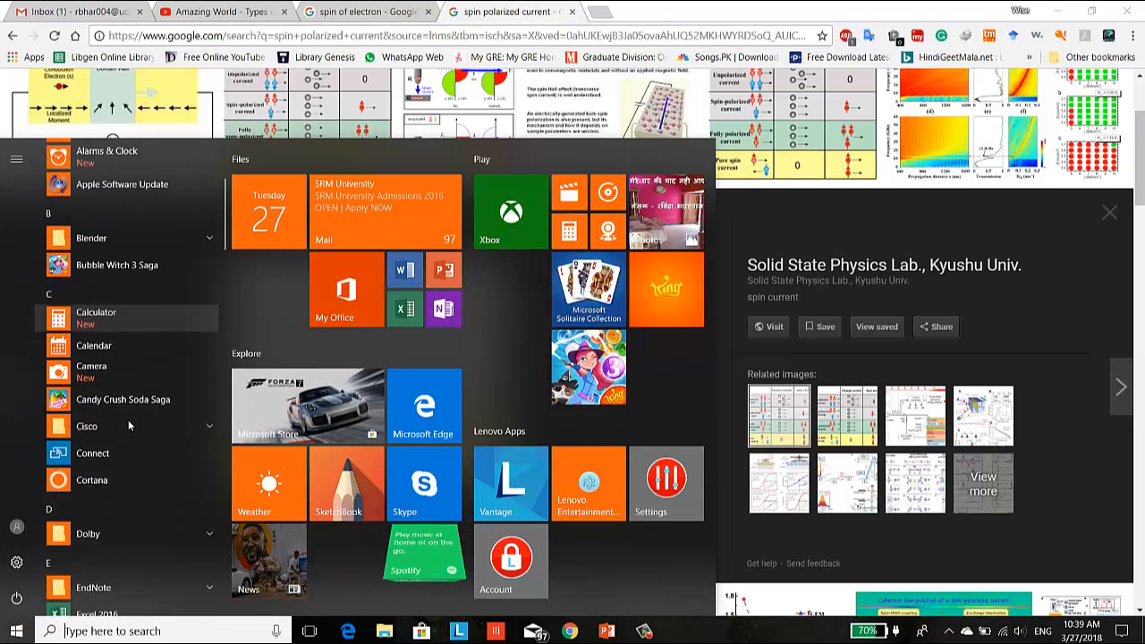
{"action": "scroll", "coordinate": [129, 425], "scroll_direction": "down", "scroll_amount": 3}
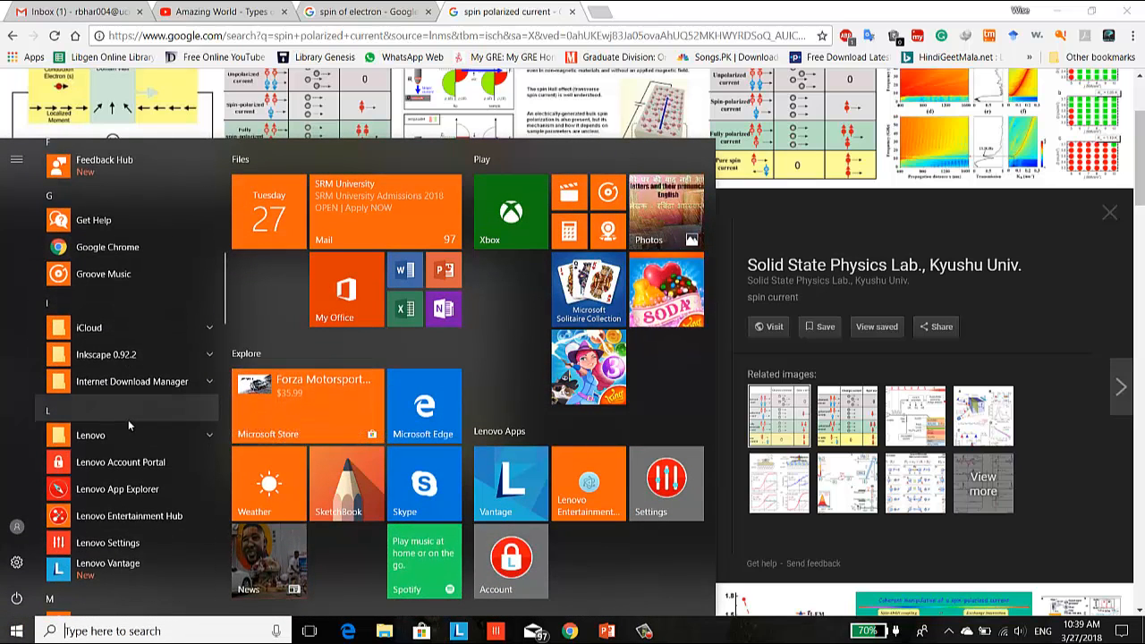
{"action": "scroll", "coordinate": [130, 426], "scroll_direction": "down", "scroll_amount": 8}
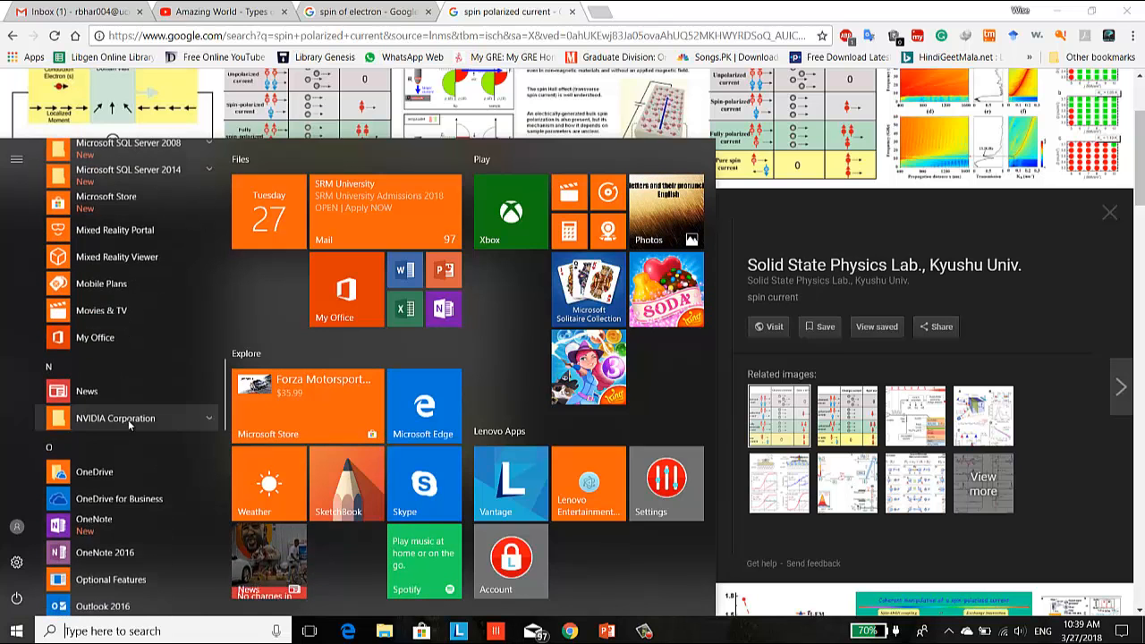
{"action": "scroll", "coordinate": [130, 430], "scroll_direction": "down", "scroll_amount": 6}
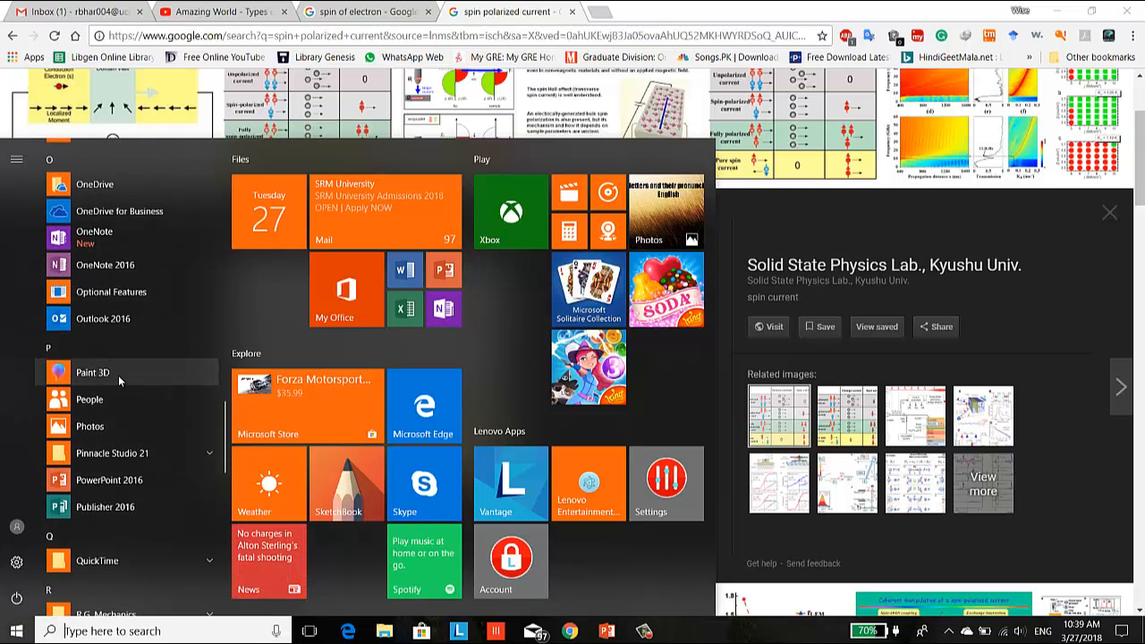
{"action": "left_click", "coordinate": [118, 374]}
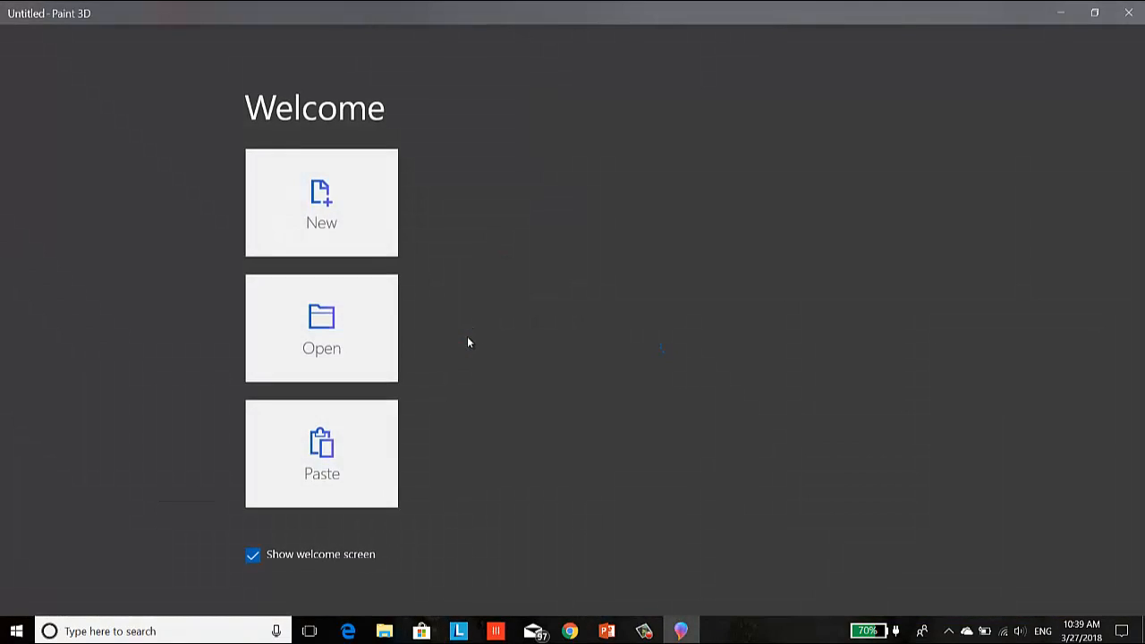
{"action": "left_click", "coordinate": [335, 228]}
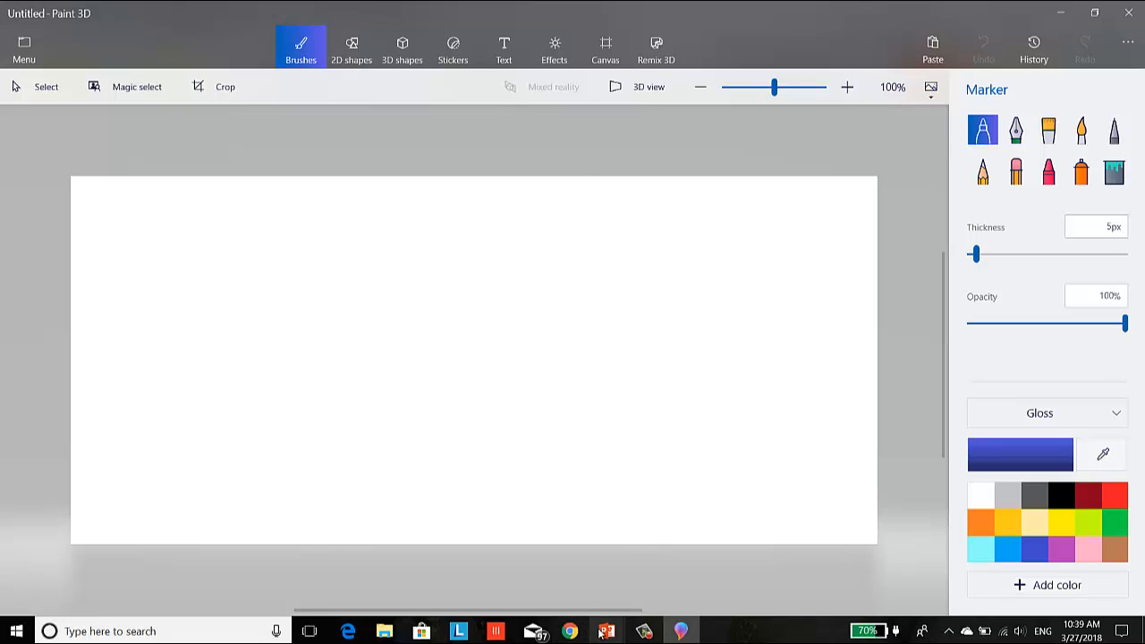
- Check the spin current reference image in Chrome, return to Paint 3D and draw a blue 3D sphere on the canvas's left half
{"action": "left_click", "coordinate": [570, 632]}
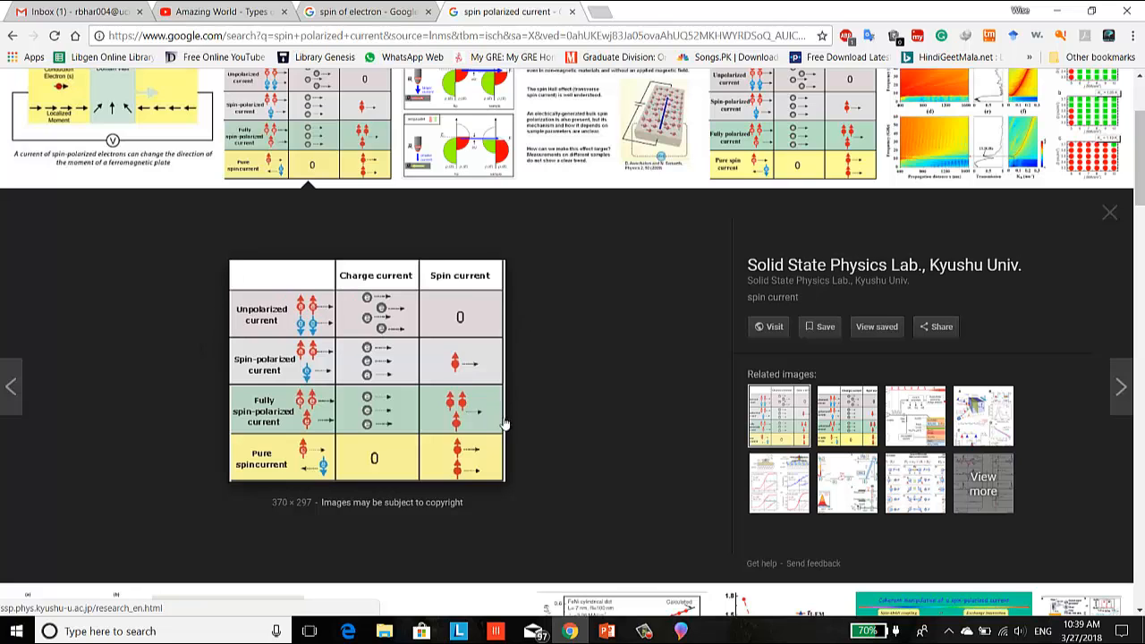
{"action": "left_click", "coordinate": [681, 631]}
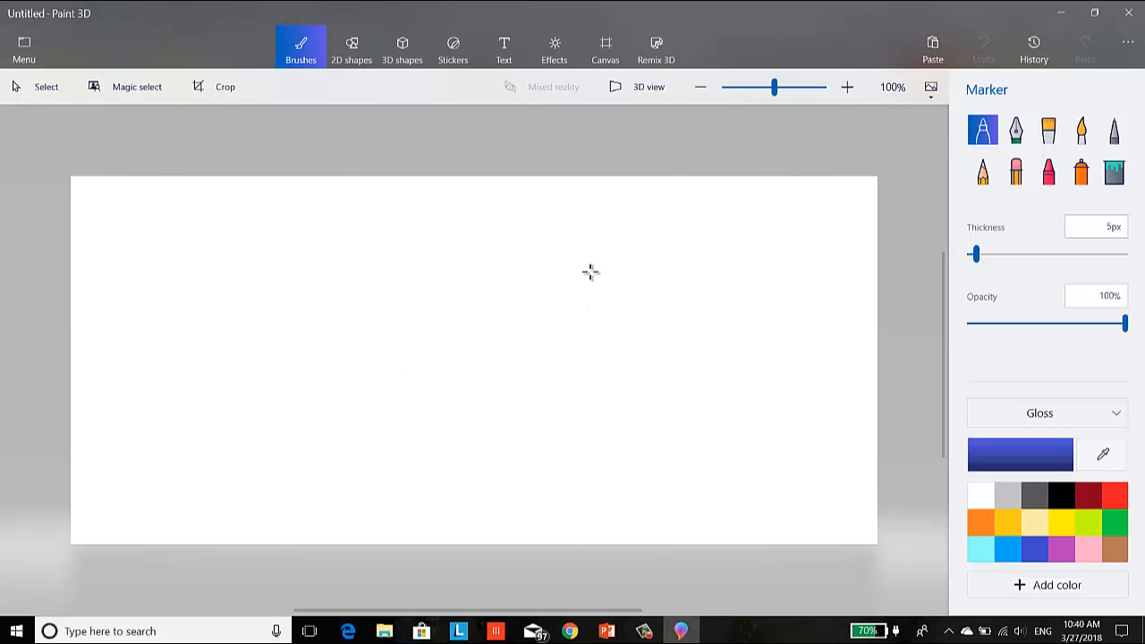
{"action": "left_click", "coordinate": [402, 50]}
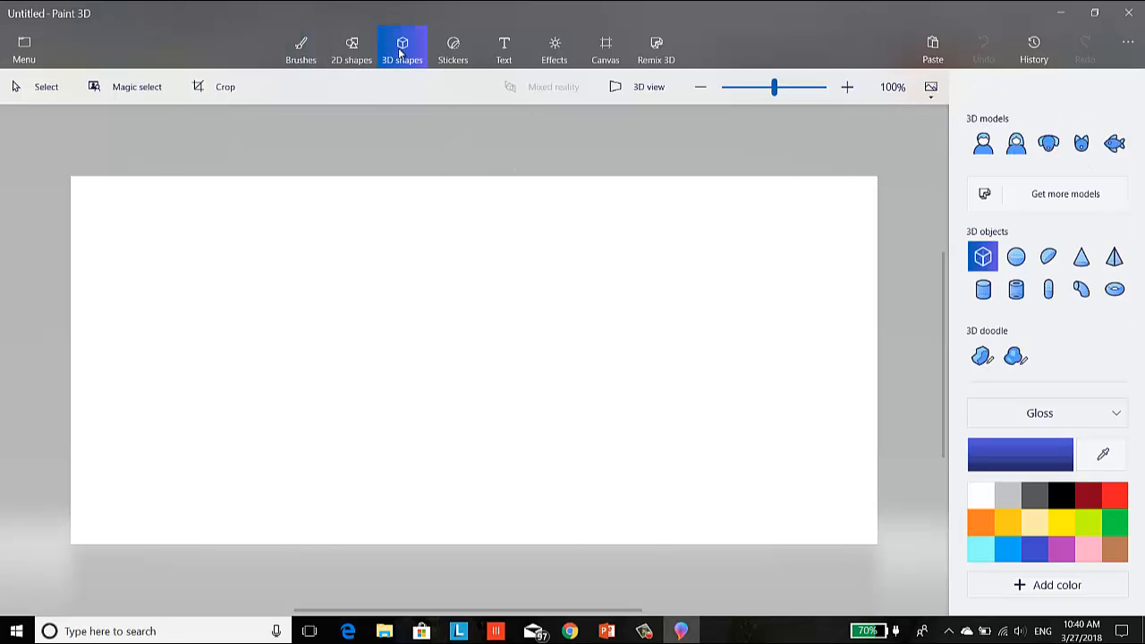
{"action": "left_click", "coordinate": [1018, 258]}
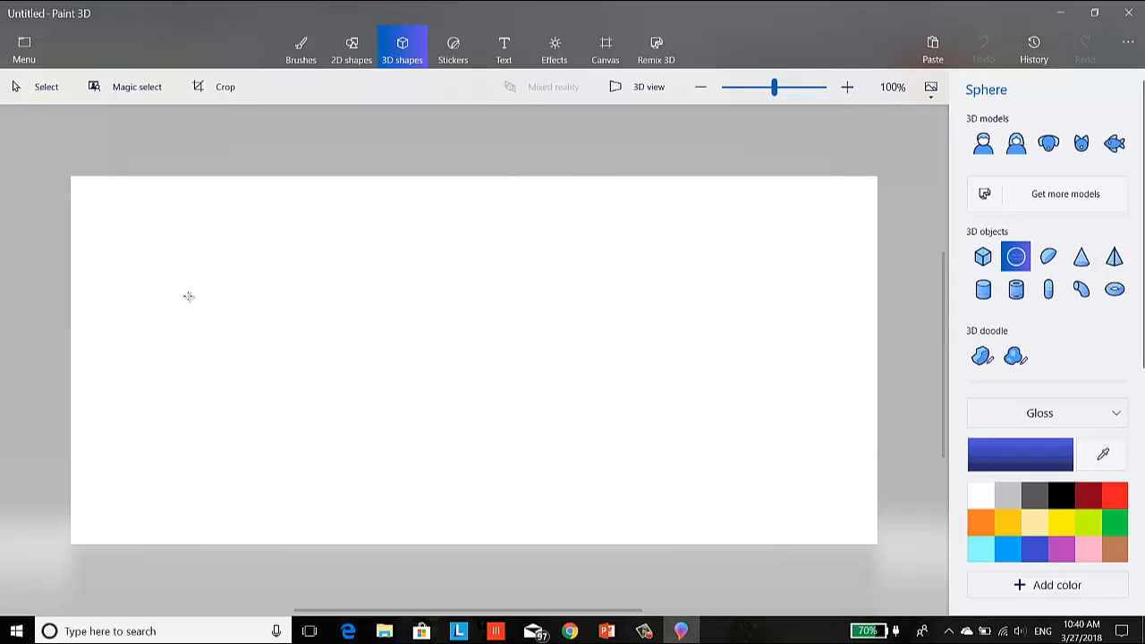
{"action": "left_click_drag", "start_coordinate": [241, 269], "coordinate": [351, 367]}
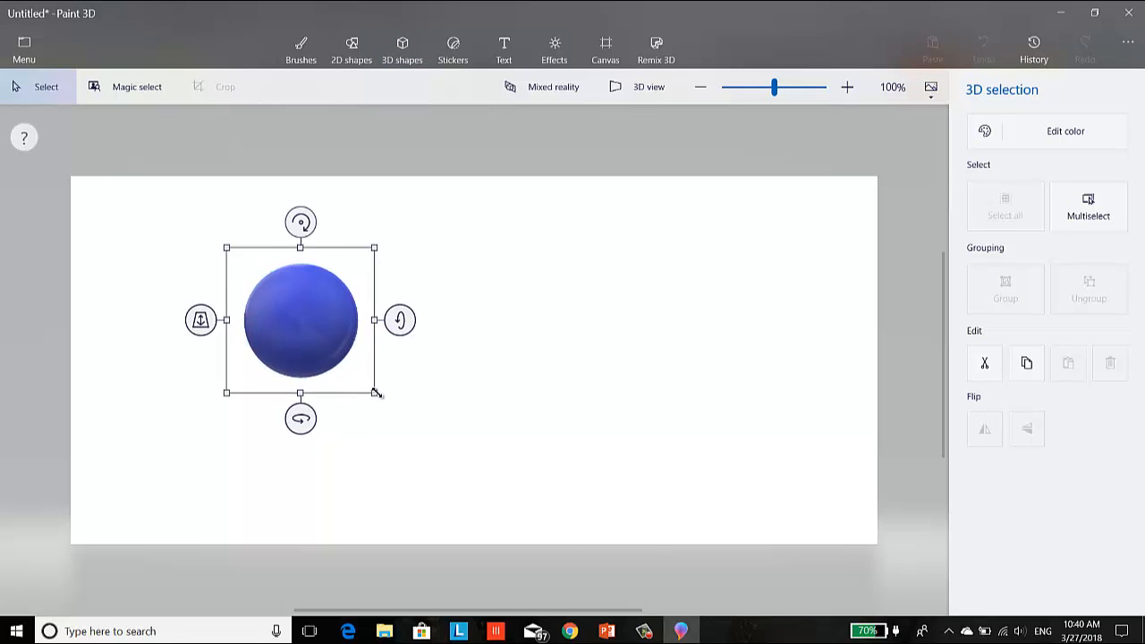
- Shrink the sphere slightly and move it up and to the right, into the upper-left part of the canvas
{"action": "left_click_drag", "start_coordinate": [320, 314], "coordinate": [358, 283]}
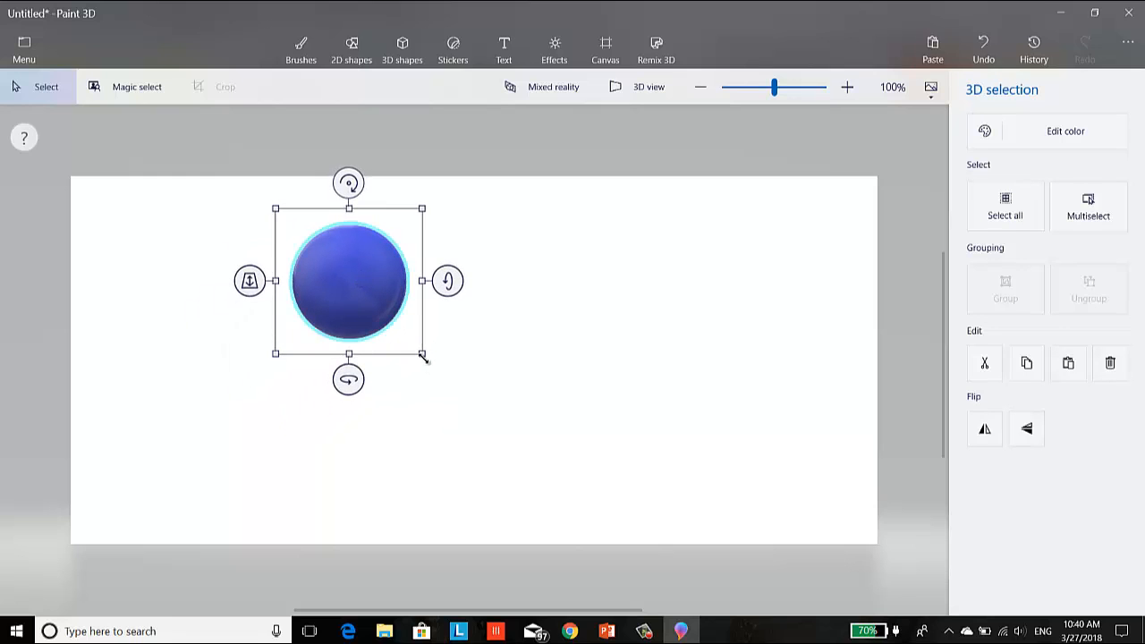
{"action": "left_click_drag", "start_coordinate": [422, 355], "coordinate": [403, 337]}
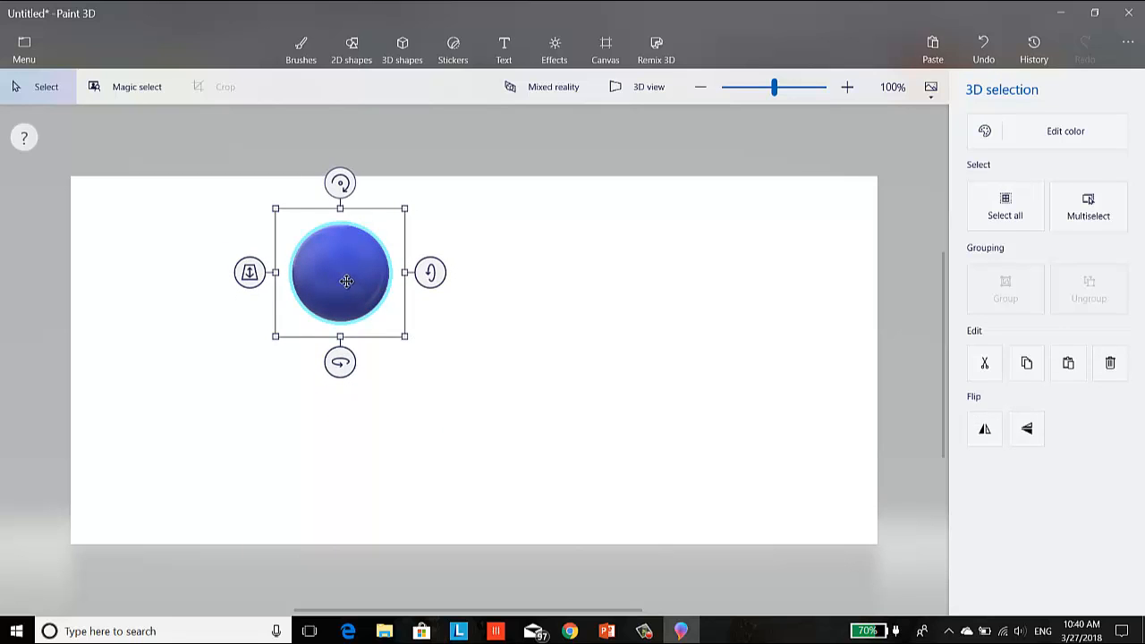
{"action": "left_click_drag", "start_coordinate": [347, 281], "coordinate": [355, 278]}
{"action": "left_click", "coordinate": [522, 331]}
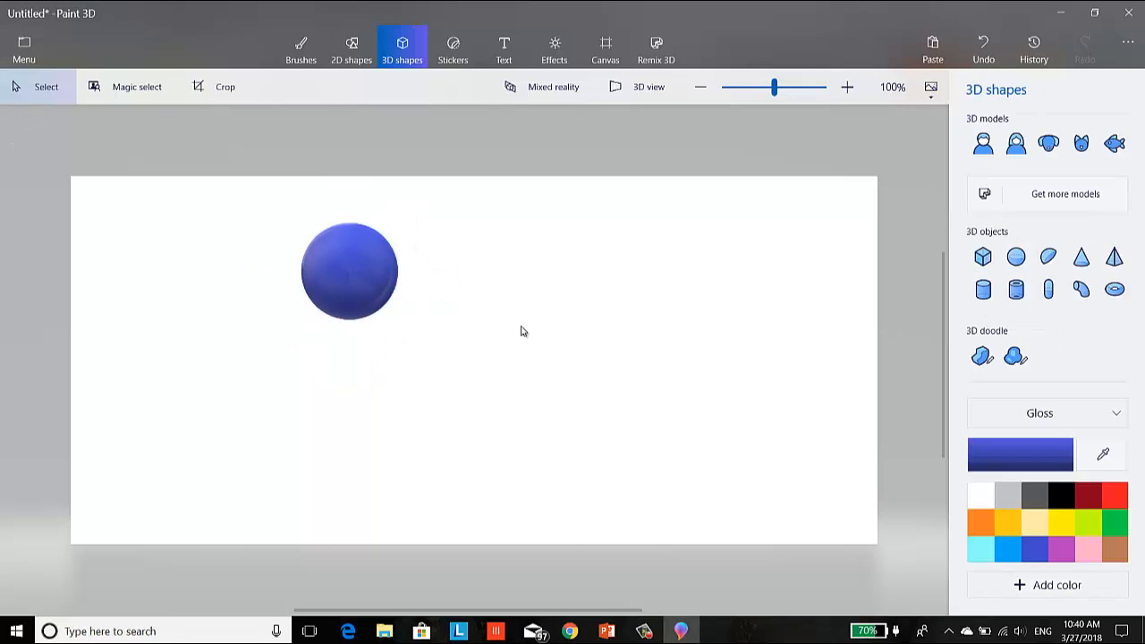
- Recolor the sphere to a slightly deeper blue, hex 2f39c7
{"action": "left_click", "coordinate": [326, 262]}
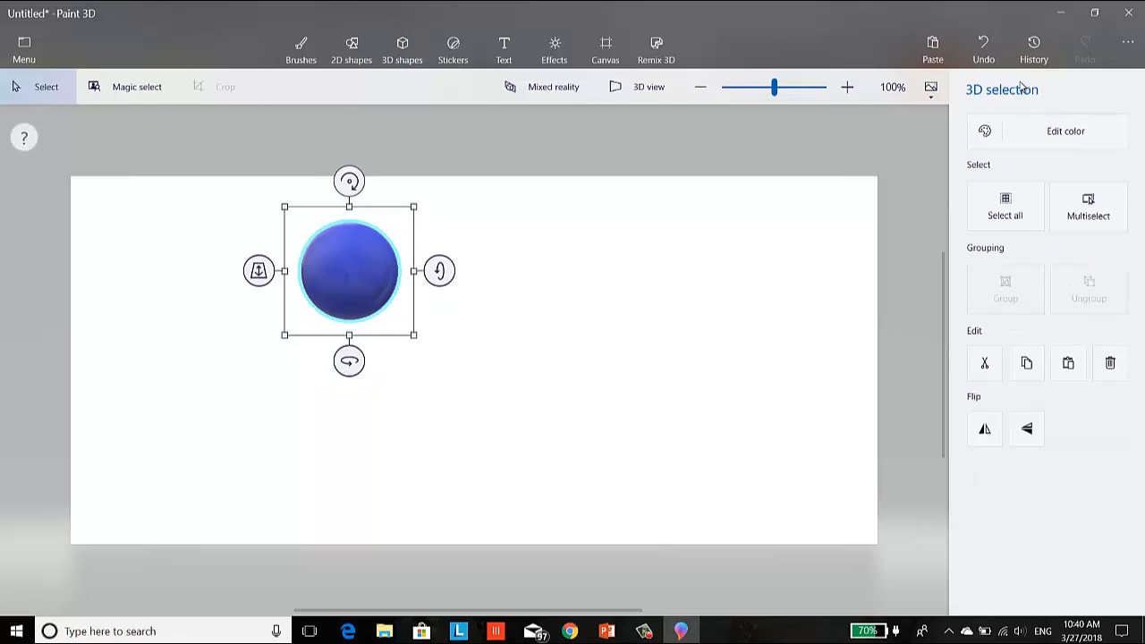
{"action": "left_click", "coordinate": [974, 143]}
{"action": "left_click", "coordinate": [872, 192]}
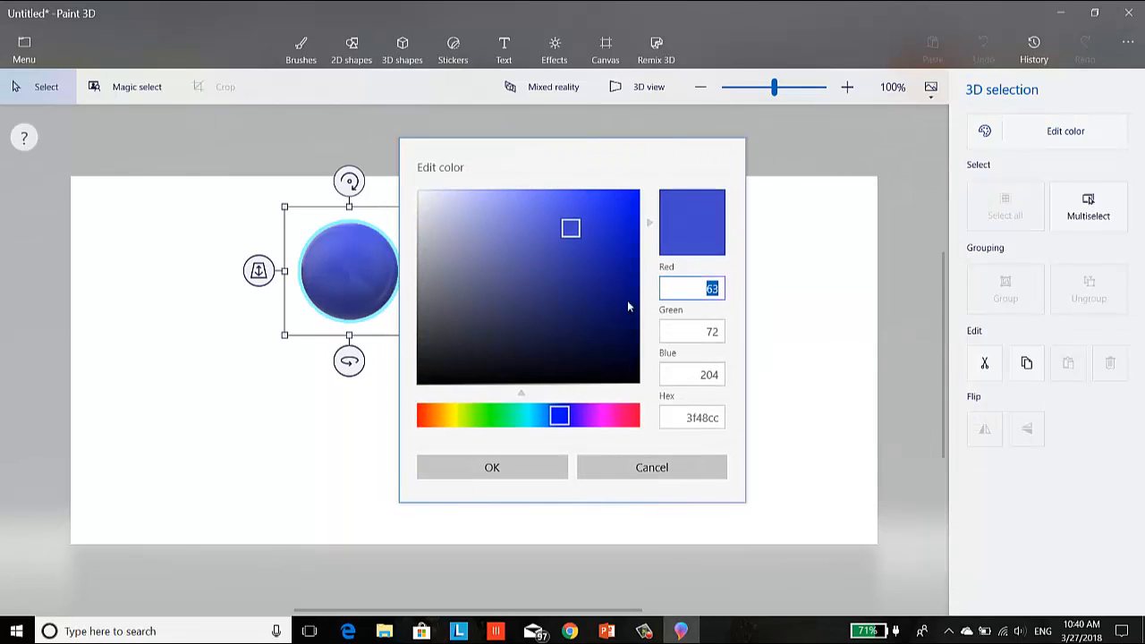
{"action": "left_click", "coordinate": [587, 232]}
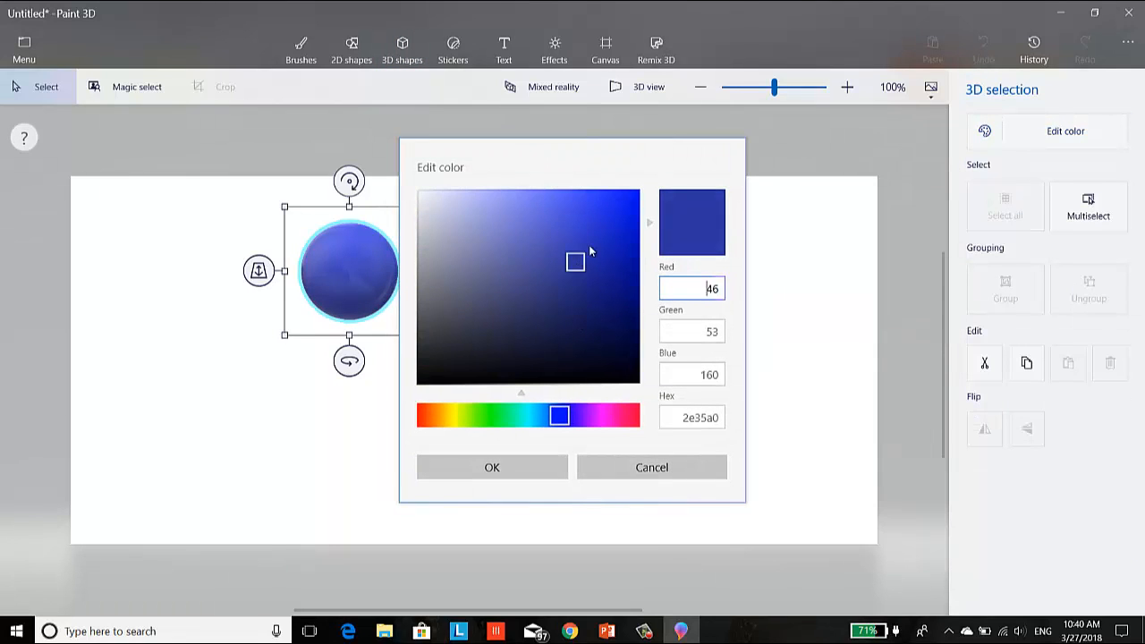
{"action": "left_click", "coordinate": [549, 466]}
- Try the available material finishes on the sphere and leave it with the Polished metal finish
{"action": "left_click", "coordinate": [1005, 133]}
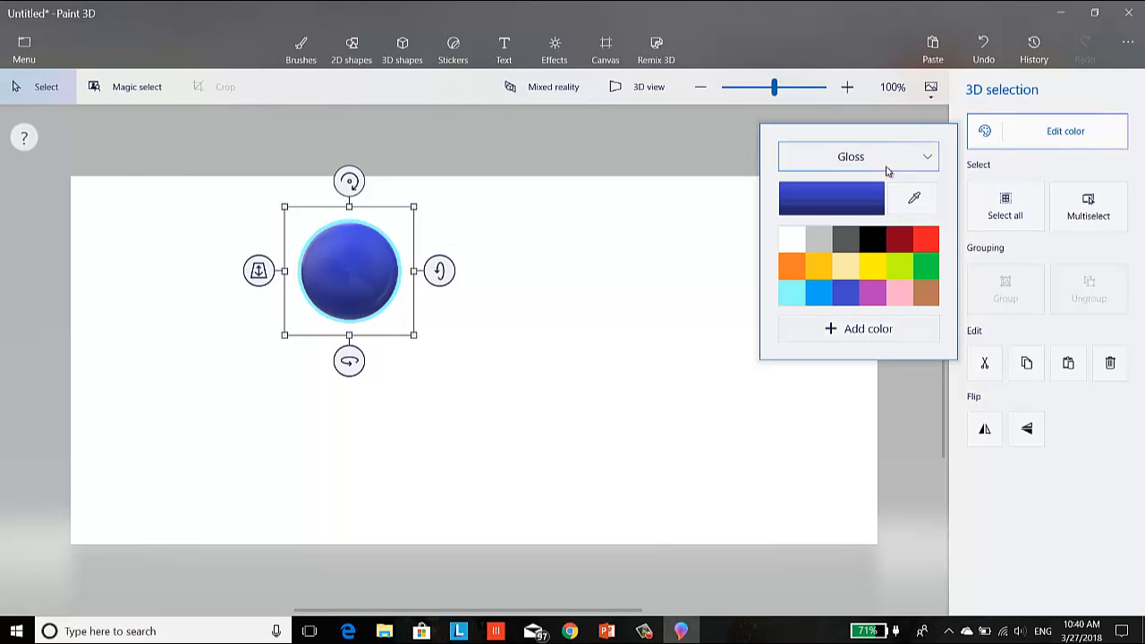
{"action": "left_click", "coordinate": [886, 170]}
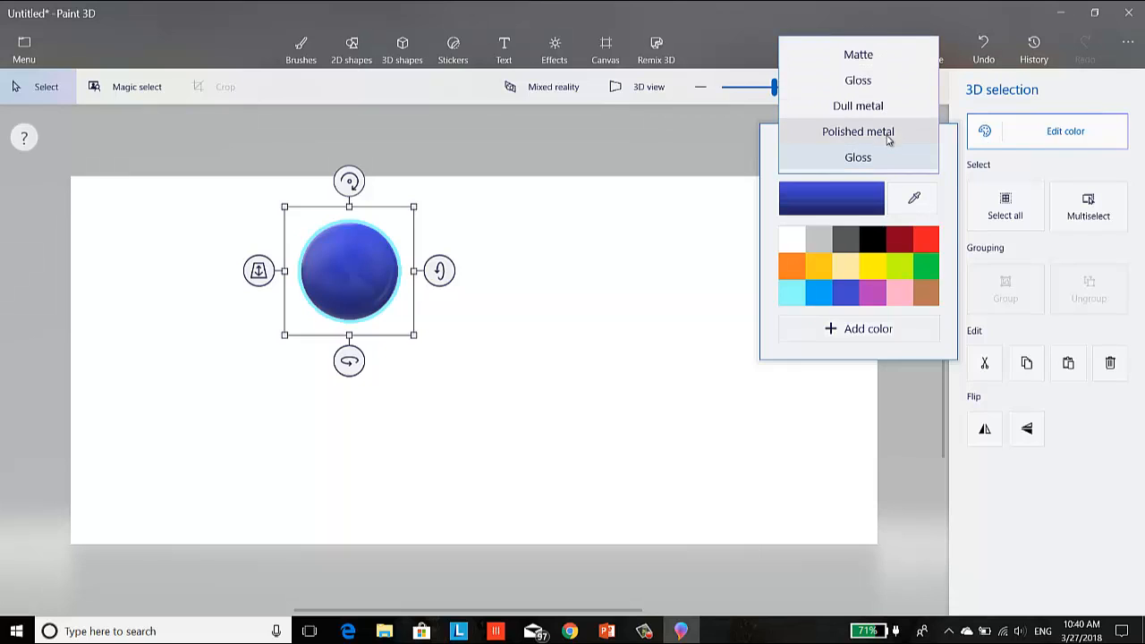
{"action": "left_click", "coordinate": [888, 134]}
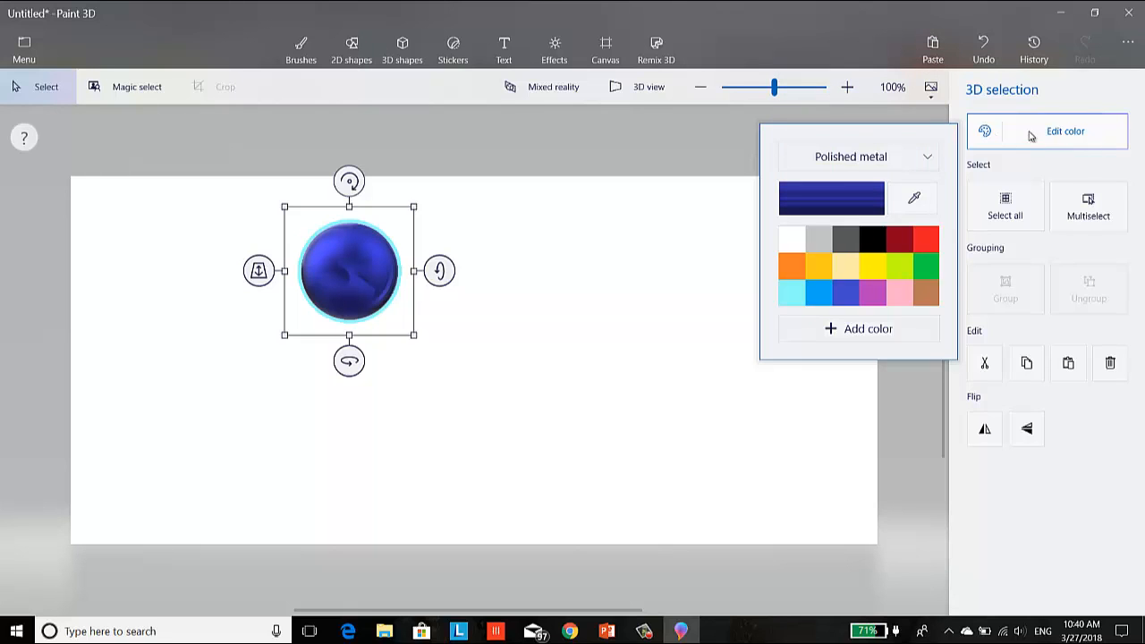
{"action": "left_click", "coordinate": [882, 157]}
{"action": "left_click", "coordinate": [869, 111]}
{"action": "left_click", "coordinate": [882, 156]}
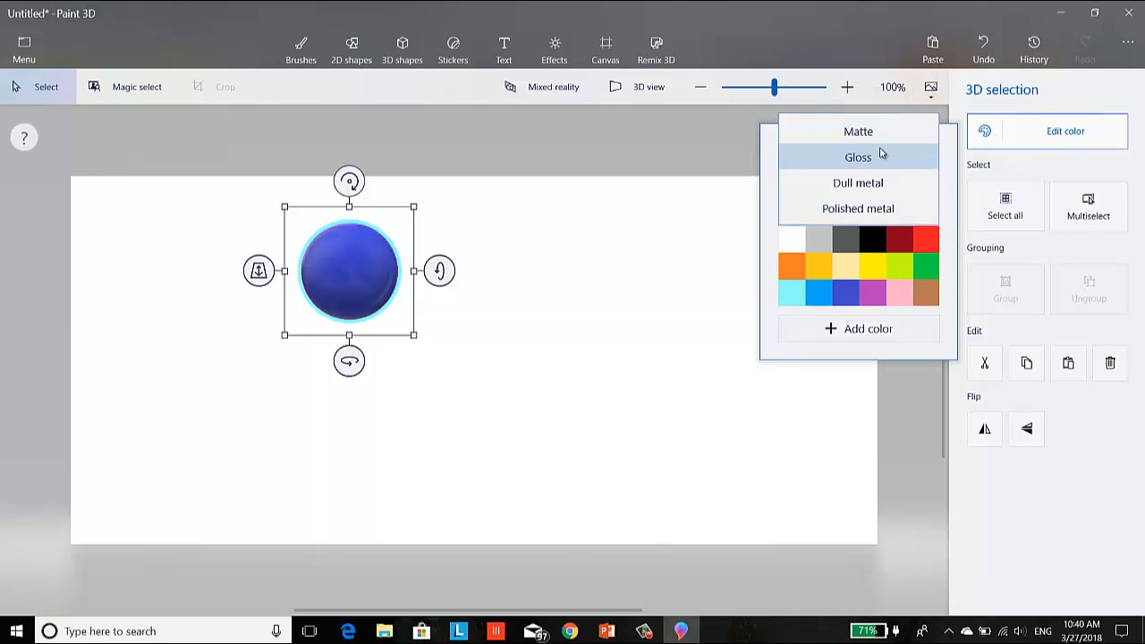
{"action": "left_click", "coordinate": [881, 128]}
{"action": "left_click", "coordinate": [882, 156]}
{"action": "left_click", "coordinate": [883, 208]}
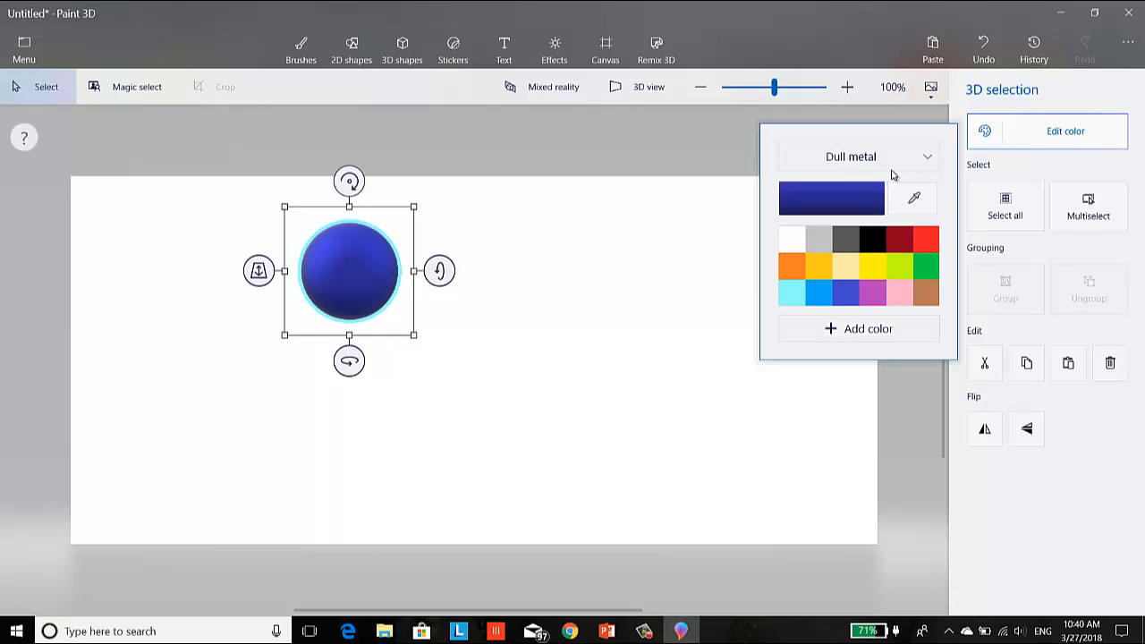
{"action": "left_click", "coordinate": [890, 161]}
{"action": "left_click", "coordinate": [886, 183]}
{"action": "left_click", "coordinate": [551, 288]}
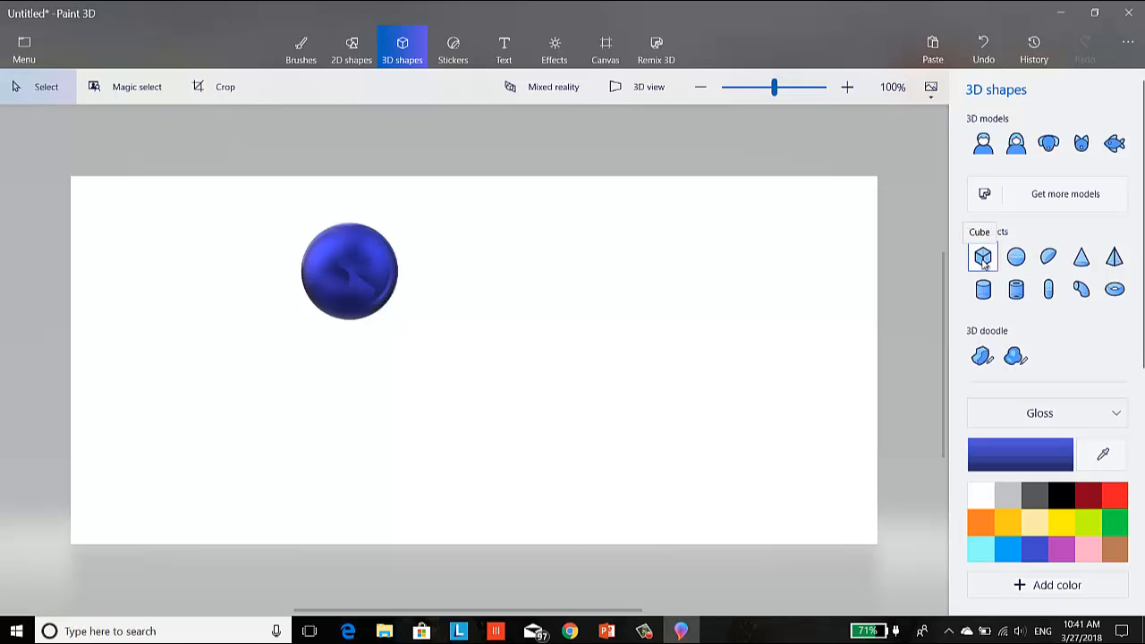
- Recheck the spin current reference in Chrome, return to Paint 3D and draw a small pyramid to the right of the sphere
{"action": "left_click", "coordinate": [570, 631]}
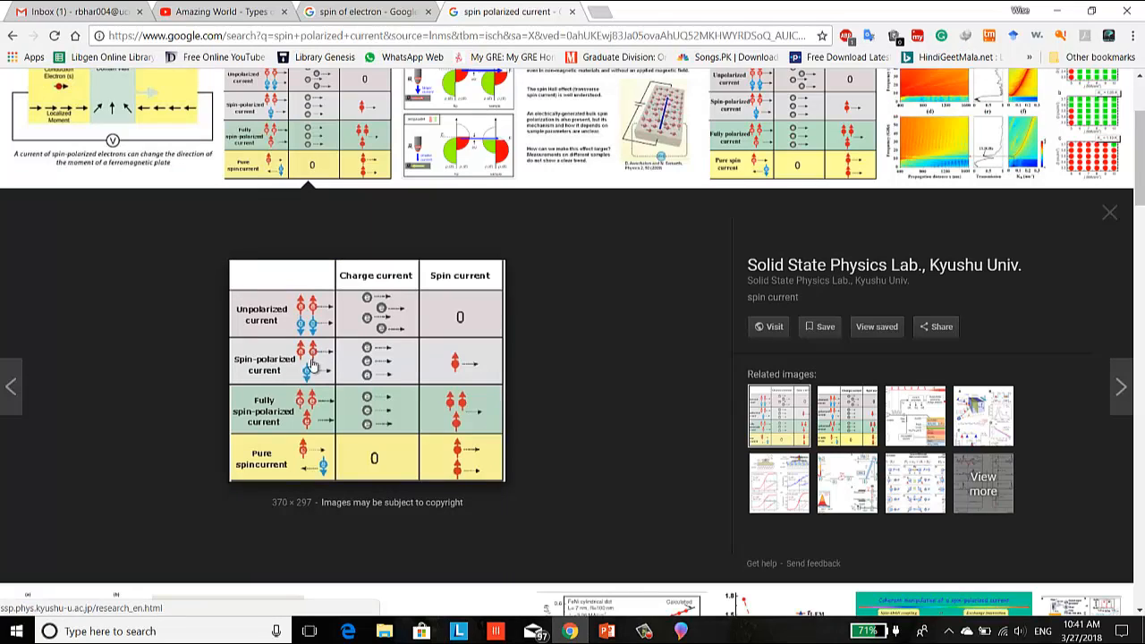
{"action": "left_click", "coordinate": [680, 631]}
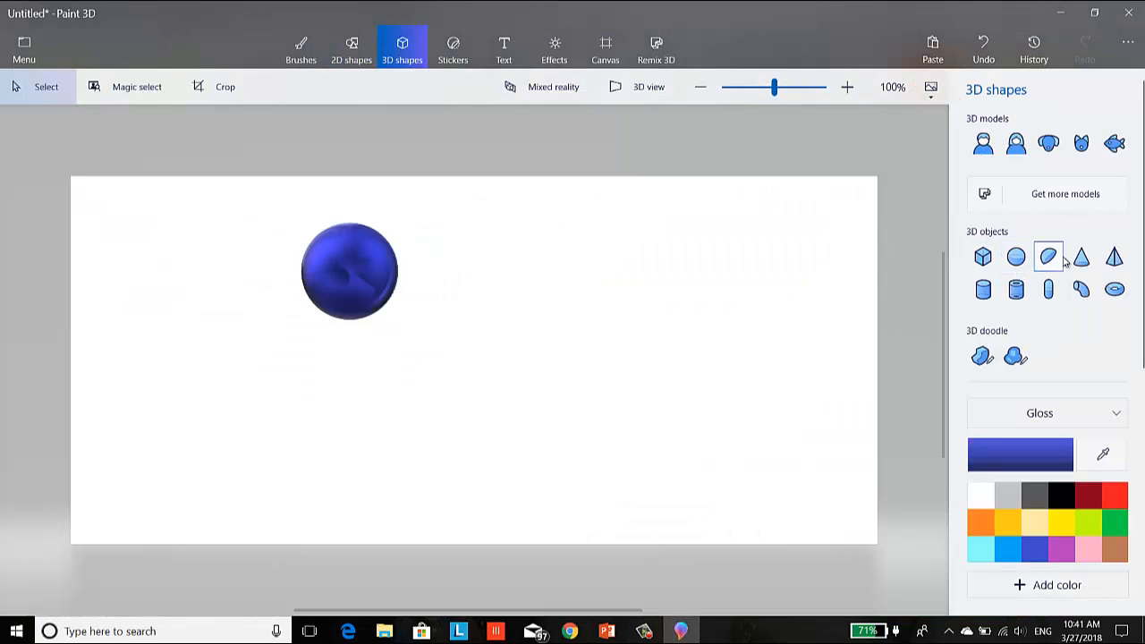
{"action": "left_click", "coordinate": [1114, 257]}
{"action": "left_click_drag", "start_coordinate": [592, 231], "coordinate": [661, 301]}
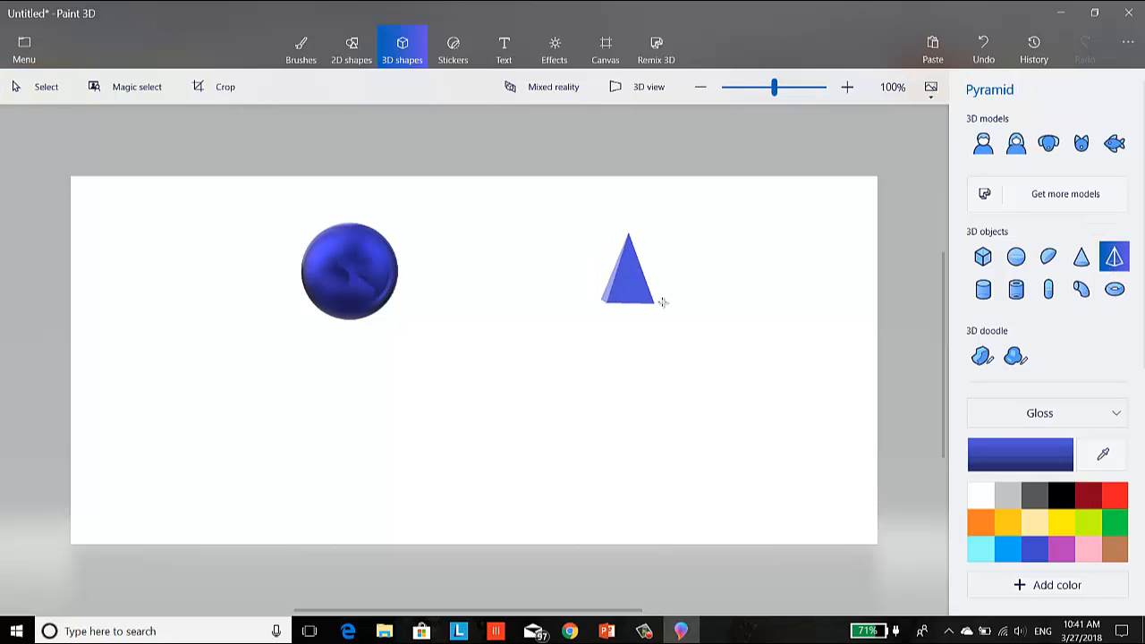
{"action": "left_click", "coordinate": [766, 295]}
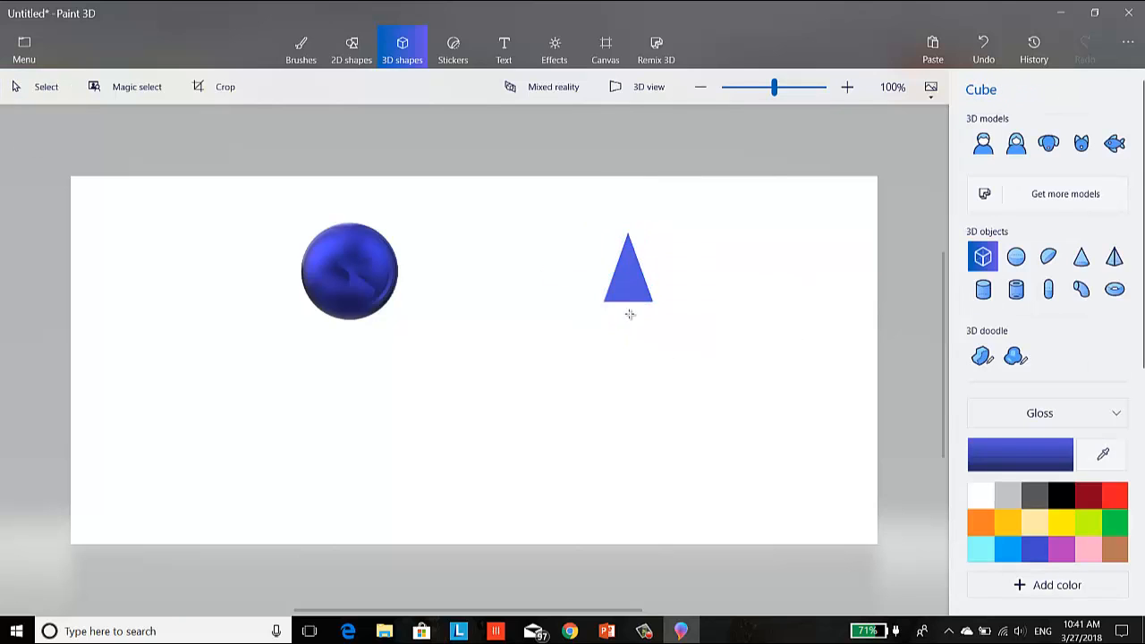
- Draw a narrow vertical bar with the Cube shape and center it directly beneath the pyramid to form an upward arrow
{"action": "left_click_drag", "start_coordinate": [688, 296], "coordinate": [701, 411]}
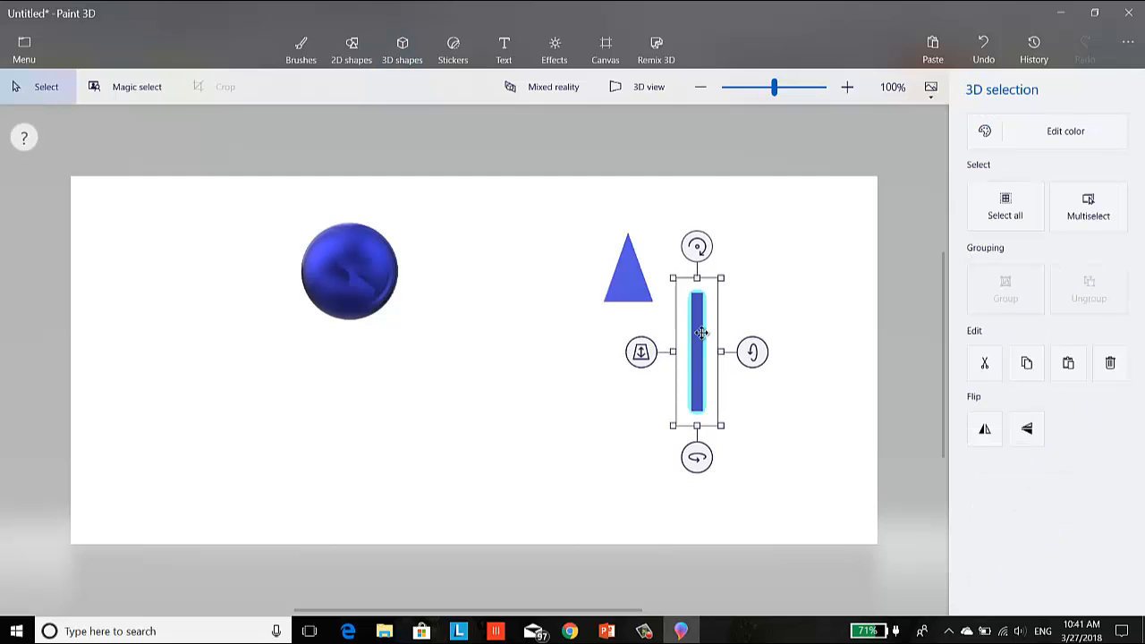
{"action": "left_click_drag", "start_coordinate": [695, 336], "coordinate": [633, 339]}
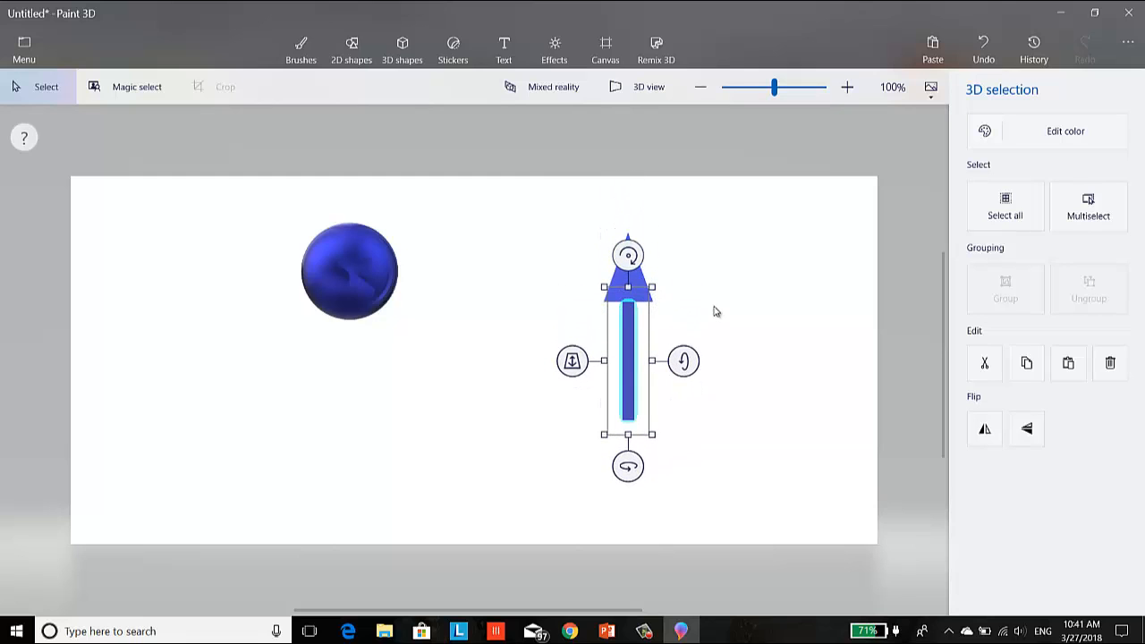
{"action": "left_click", "coordinate": [714, 311]}
- Select the pyramid and bar together and move the arrow to just right of the sphere
{"action": "left_click_drag", "start_coordinate": [565, 212], "coordinate": [715, 443]}
{"action": "left_click_drag", "start_coordinate": [656, 334], "coordinate": [575, 294]}
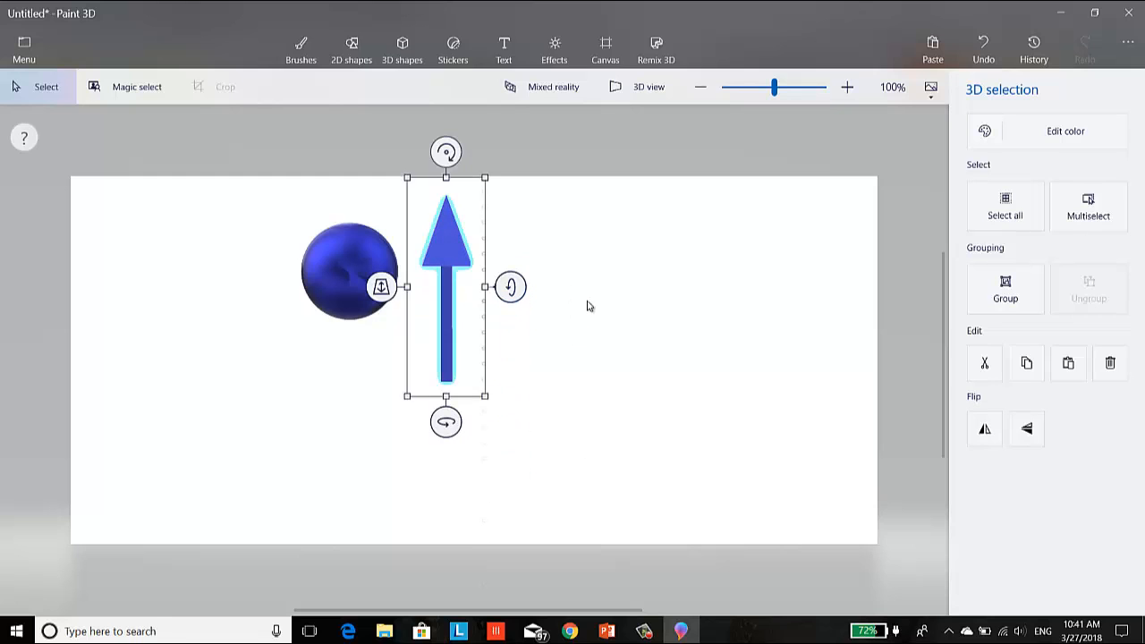
{"action": "left_click", "coordinate": [586, 303]}
- Duplicate the whole arrow, pyramid and bar together, and place the copy level with the original, farther from the sphere
{"action": "left_click_drag", "start_coordinate": [402, 192], "coordinate": [512, 408]}
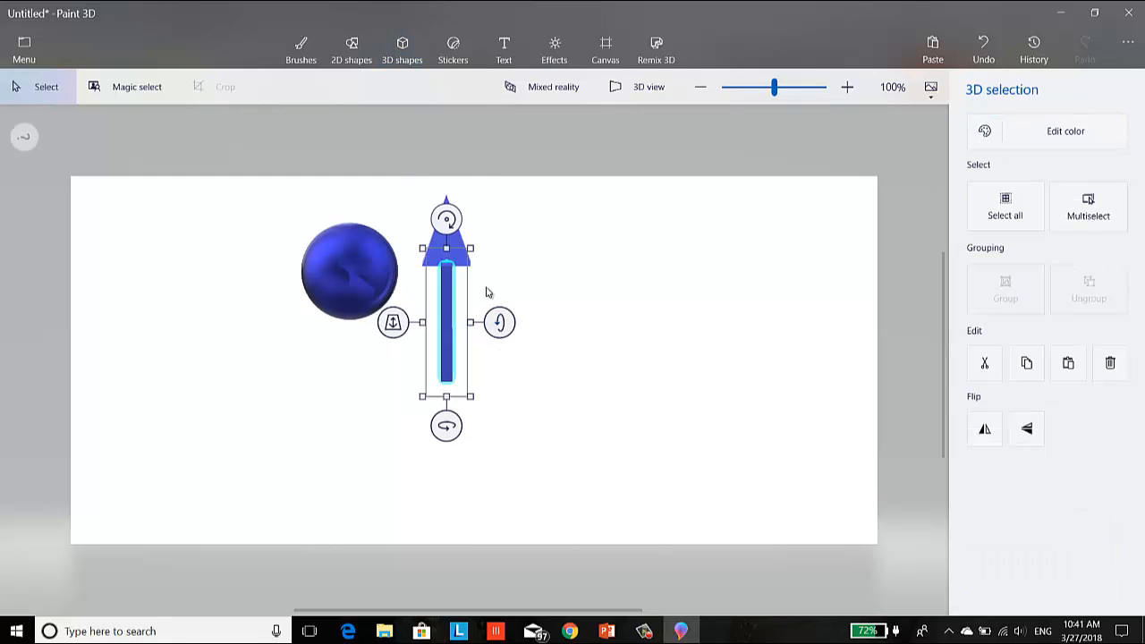
{"action": "left_click", "coordinate": [478, 248]}
{"action": "left_click_drag", "start_coordinate": [416, 188], "coordinate": [510, 439]}
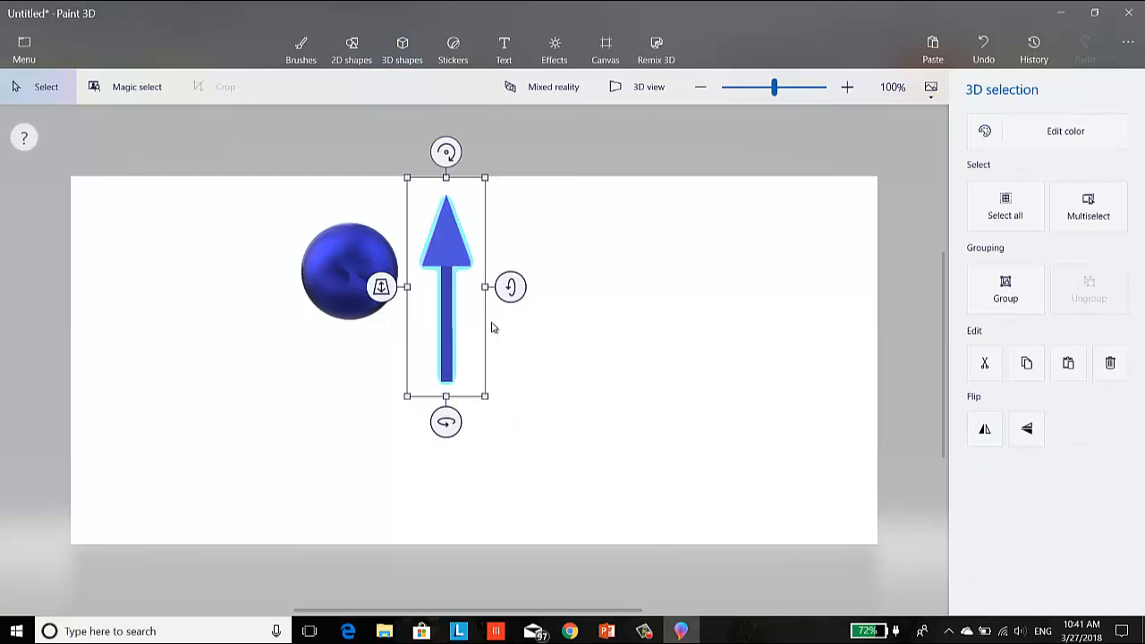
{"action": "key", "text": "ctrl"}
{"action": "left_click", "coordinate": [640, 333]}
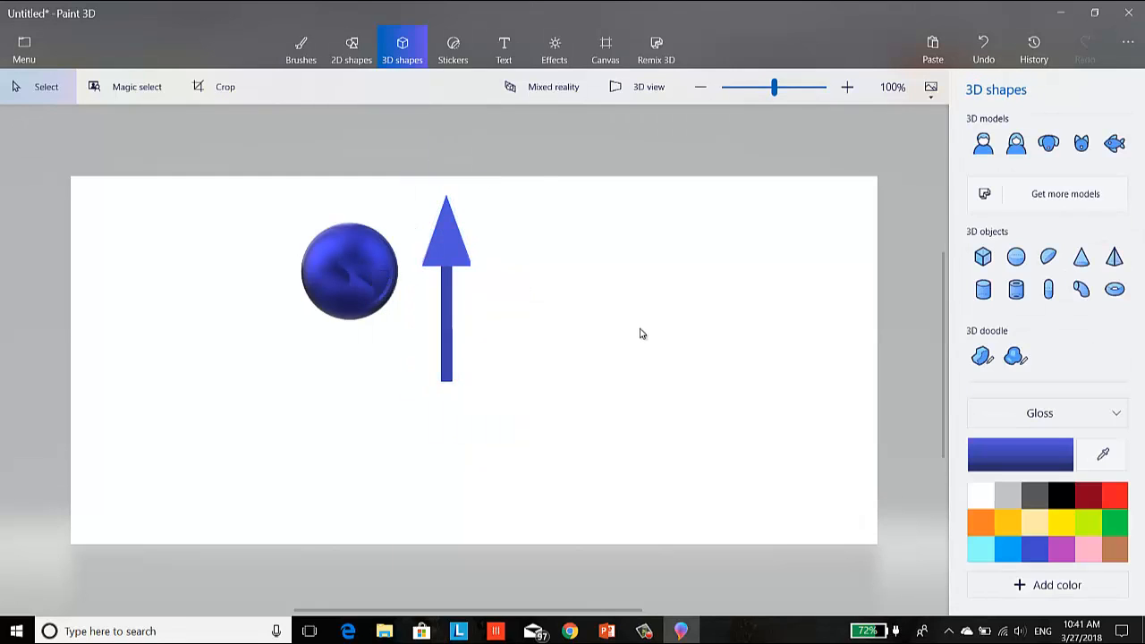
{"action": "key", "text": "ctrl+v"}
{"action": "left_click_drag", "start_coordinate": [454, 246], "coordinate": [559, 245]}
{"action": "left_click", "coordinate": [742, 330]}
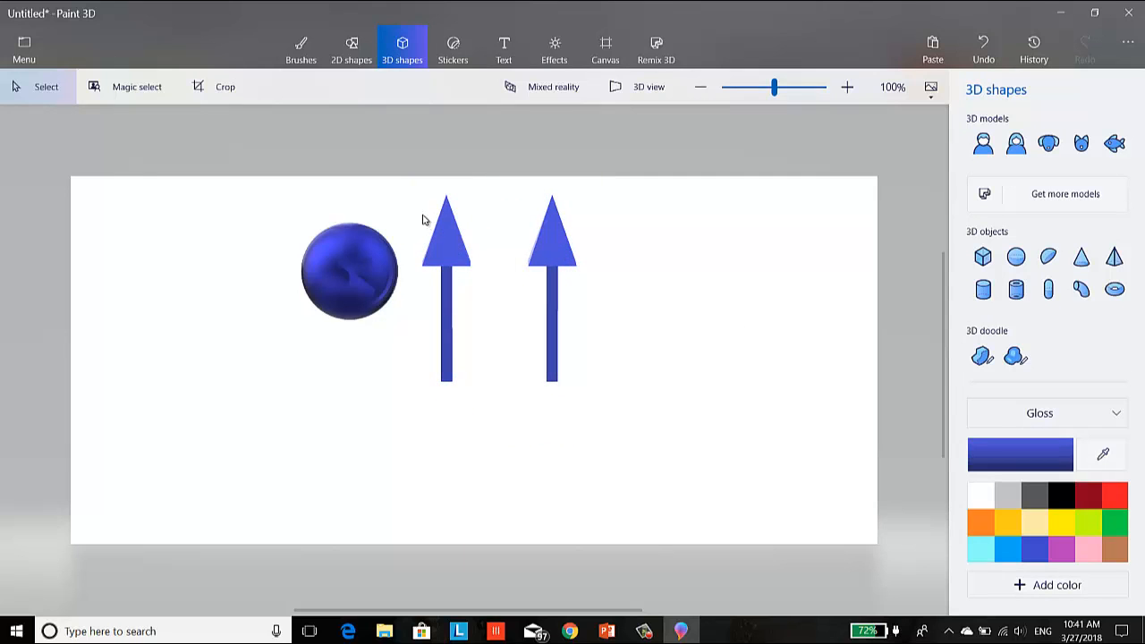
- Move the arrow beside the sphere onto the sphere's center and rotate it clockwise to point diagonally up and right
{"action": "left_click_drag", "start_coordinate": [407, 187], "coordinate": [488, 398]}
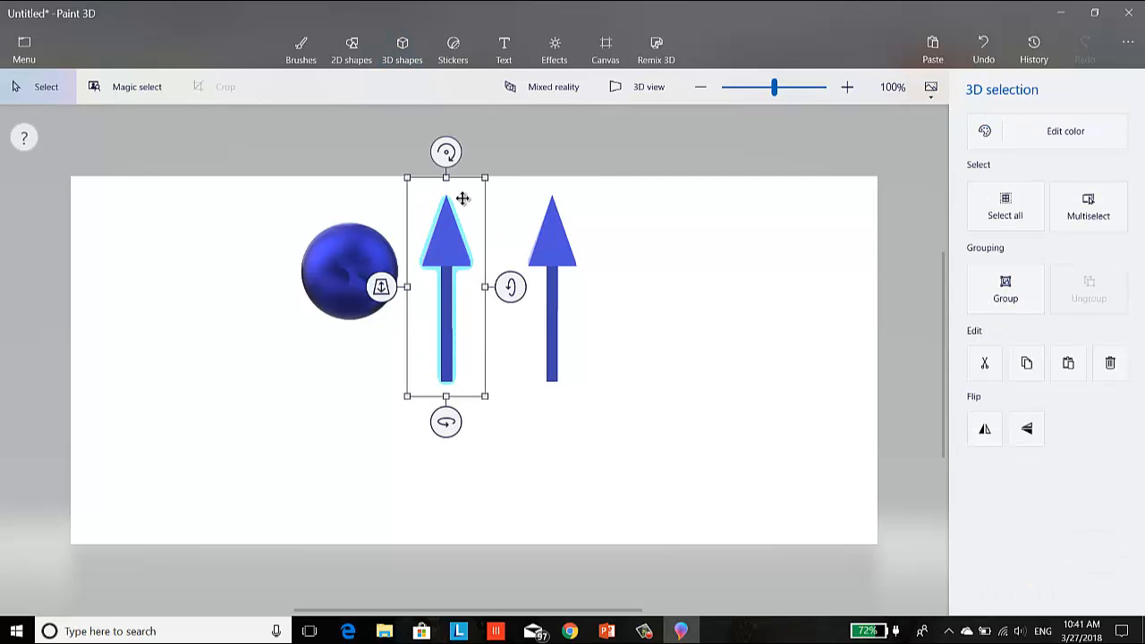
{"action": "left_click_drag", "start_coordinate": [455, 259], "coordinate": [359, 217]}
{"action": "left_click_drag", "start_coordinate": [425, 279], "coordinate": [416, 236]}
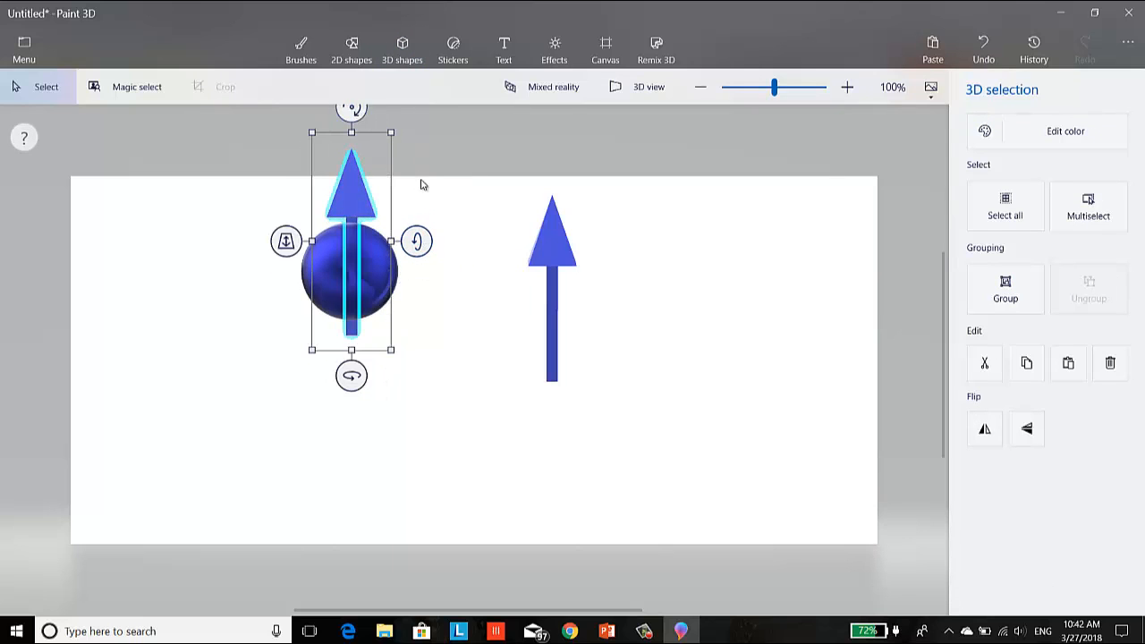
{"action": "mouse_move", "coordinate": [352, 376]}
{"action": "left_mouse_down"}
{"action": "mouse_move", "coordinate": [310, 376]}
{"action": "mouse_move", "coordinate": [353, 373]}
{"action": "left_mouse_up"}
{"action": "left_click_drag", "start_coordinate": [351, 109], "coordinate": [410, 212]}
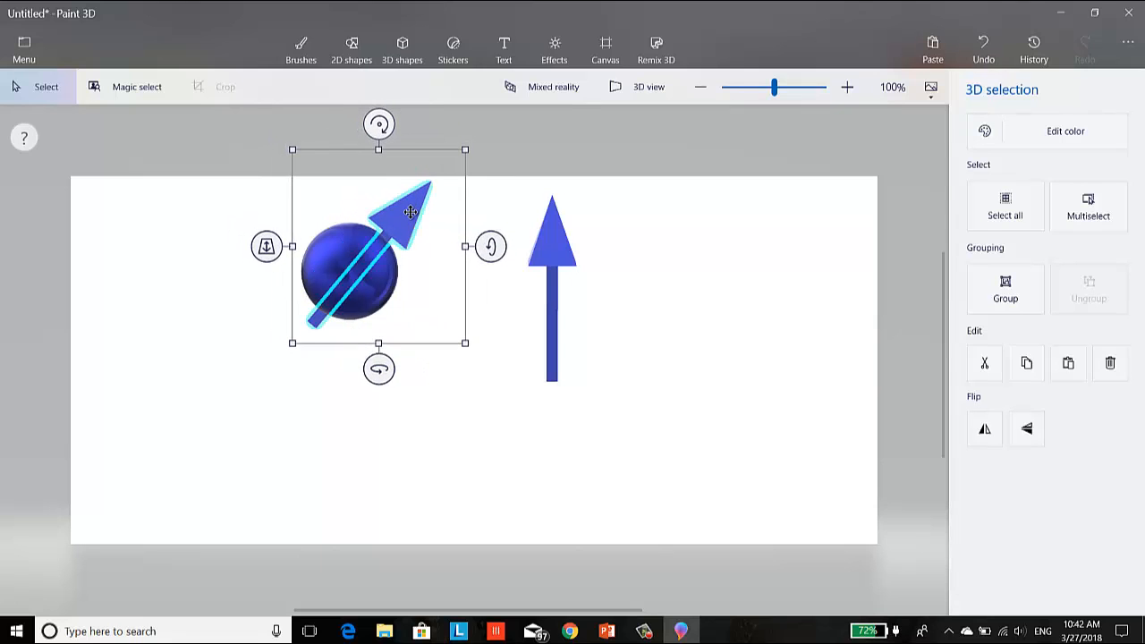
{"action": "left_click", "coordinate": [463, 417]}
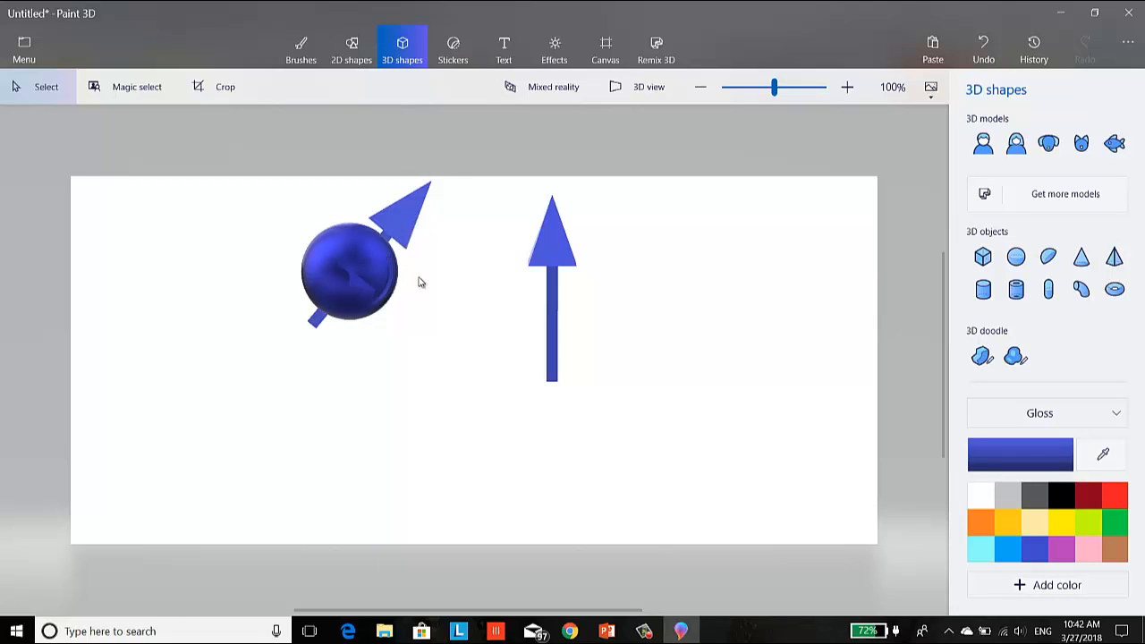
- In 3D view, select the tilted arrow's pyramid and bar together and adjust their depth and position so the arrow pierces the sphere
{"action": "left_click", "coordinate": [620, 93]}
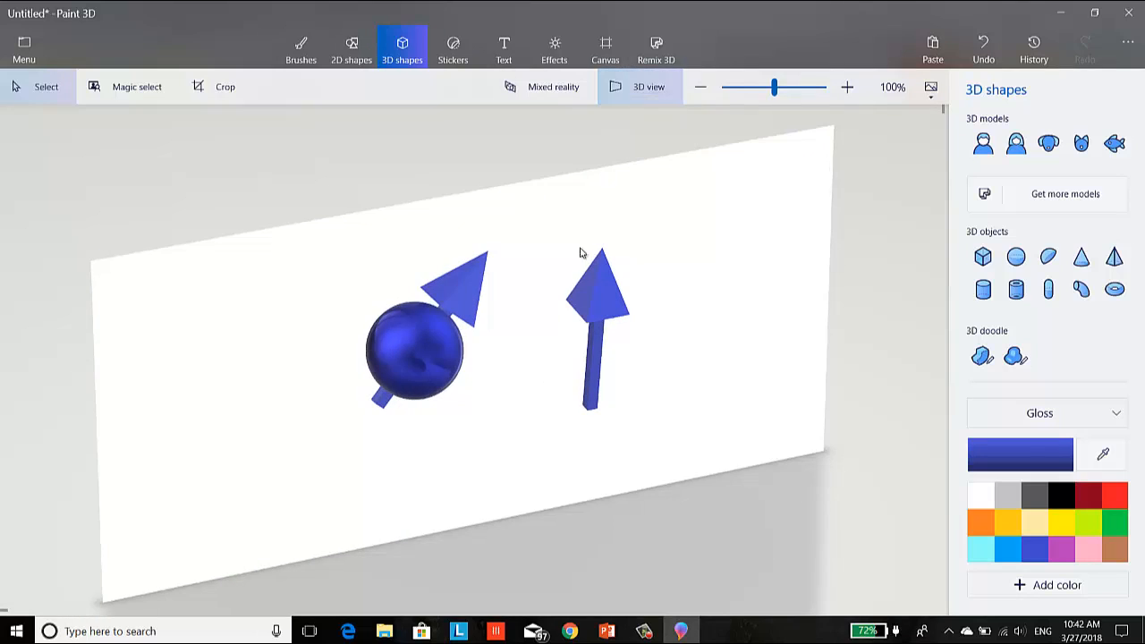
{"action": "left_click", "coordinate": [456, 297]}
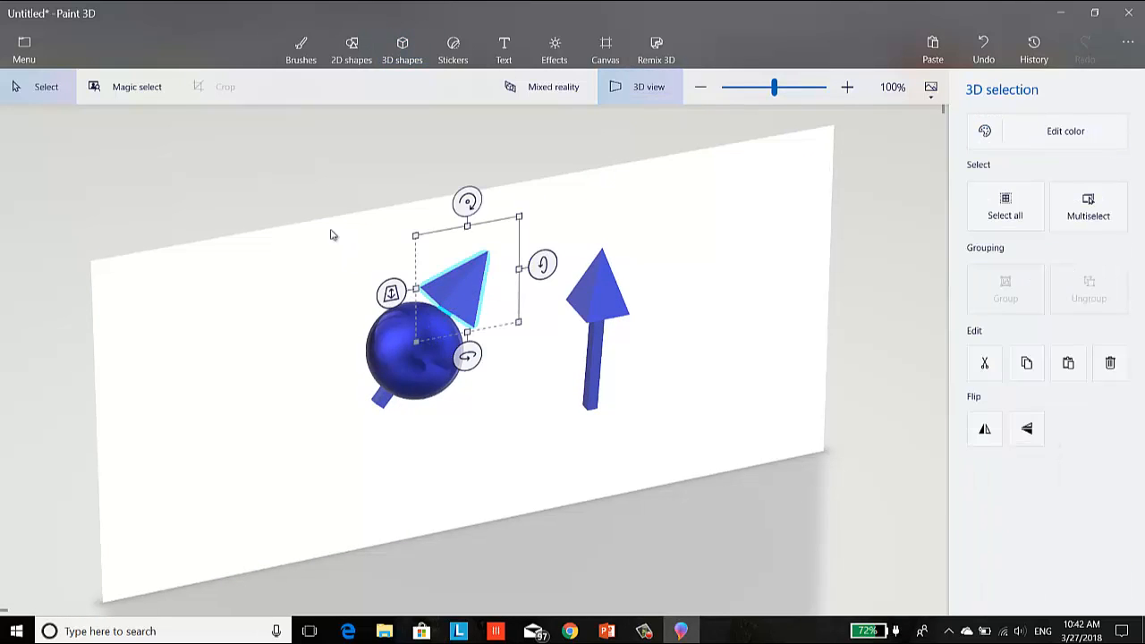
{"action": "left_click_drag", "start_coordinate": [318, 228], "coordinate": [529, 459]}
{"action": "left_click", "coordinate": [332, 472]}
{"action": "left_click", "coordinate": [473, 295]}
{"action": "left_click", "coordinate": [1091, 214]}
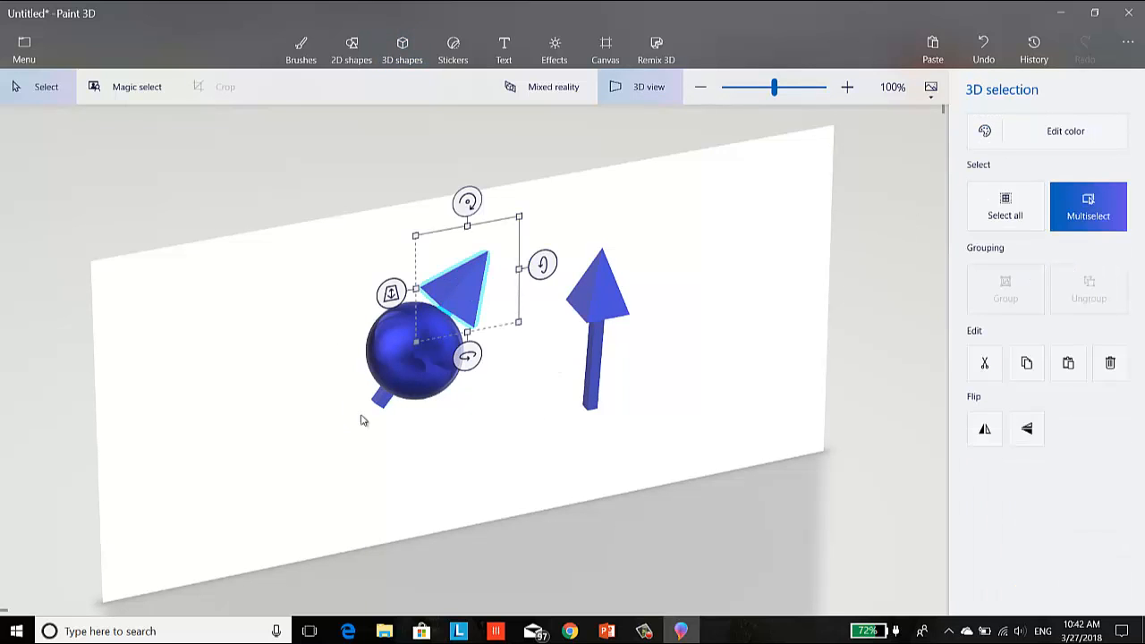
{"action": "left_click", "coordinate": [385, 402]}
{"action": "left_click_drag", "start_coordinate": [445, 307], "coordinate": [394, 311]}
{"action": "left_click_drag", "start_coordinate": [335, 339], "coordinate": [368, 360]}
{"action": "left_click", "coordinate": [680, 264]}
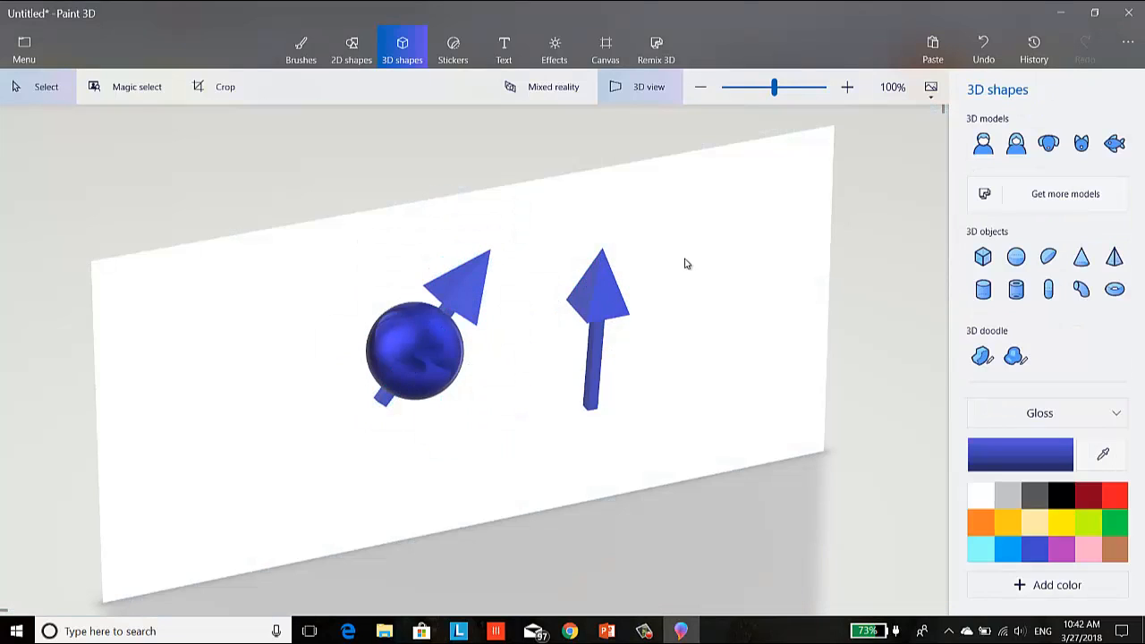
{"action": "left_click", "coordinate": [639, 87]}
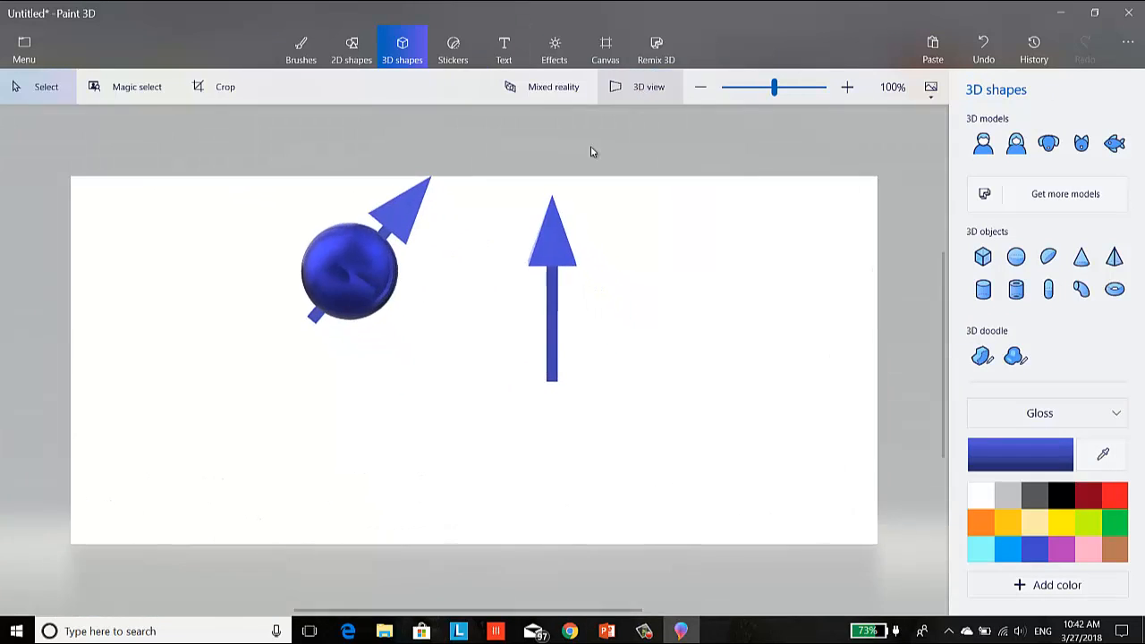
- Shrink the tilted arrow's pyramid head slightly and realign it with the end of the bar protruding from the sphere
{"action": "left_click", "coordinate": [410, 215]}
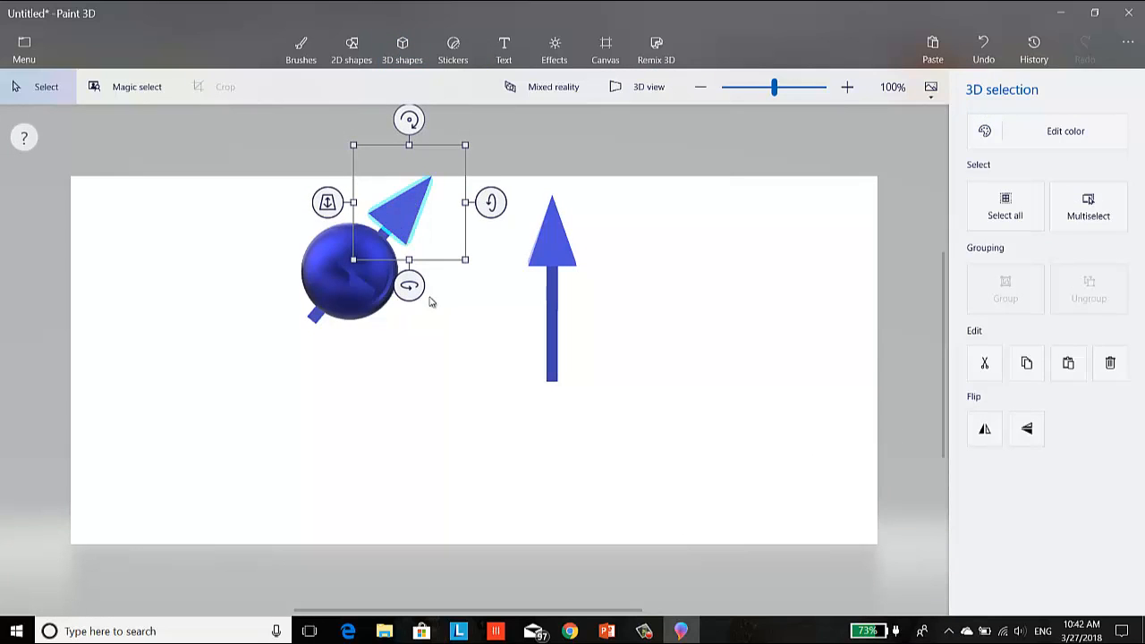
{"action": "left_click", "coordinate": [440, 354]}
{"action": "left_click", "coordinate": [408, 234]}
{"action": "left_click", "coordinate": [457, 225]}
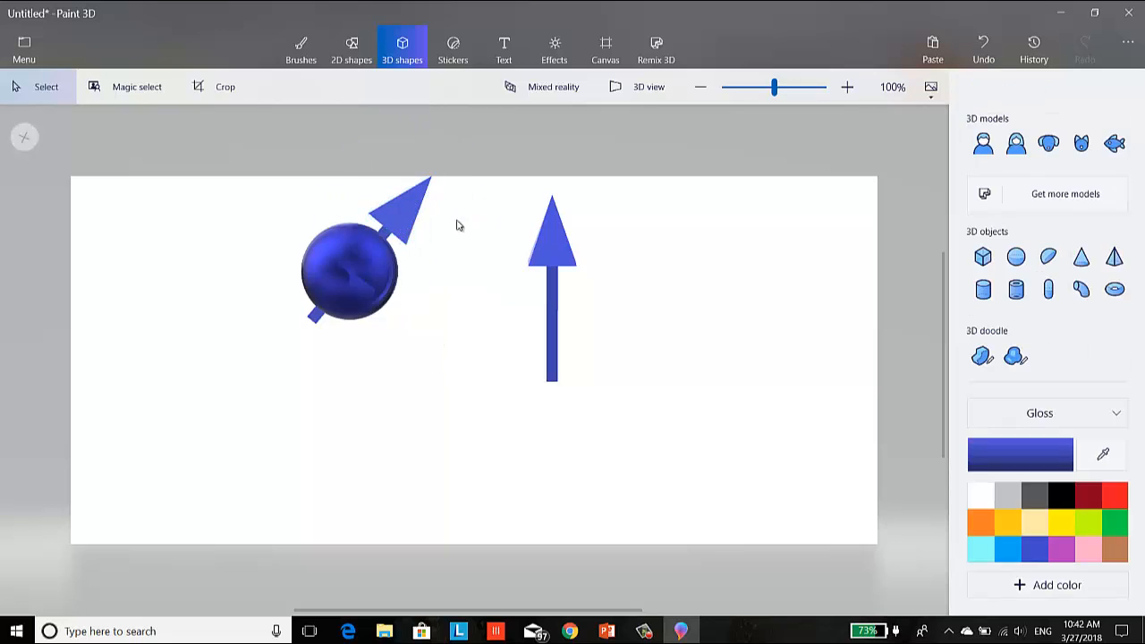
{"action": "left_click", "coordinate": [417, 222]}
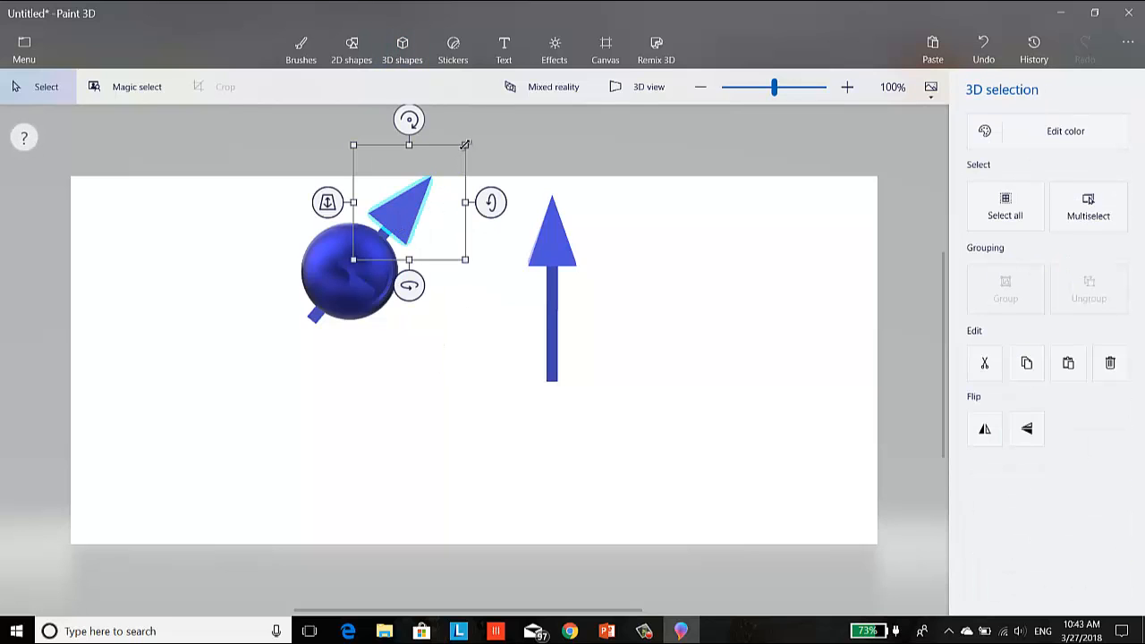
{"action": "left_click_drag", "start_coordinate": [465, 144], "coordinate": [450, 155]}
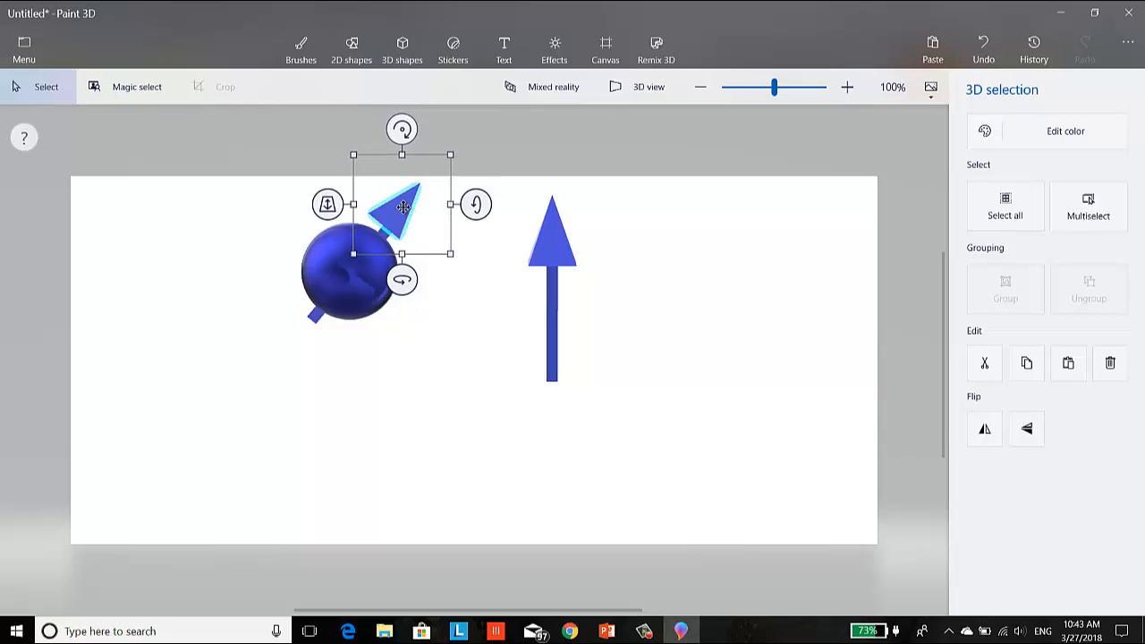
{"action": "left_click_drag", "start_coordinate": [403, 207], "coordinate": [407, 210]}
{"action": "left_click", "coordinate": [480, 427]}
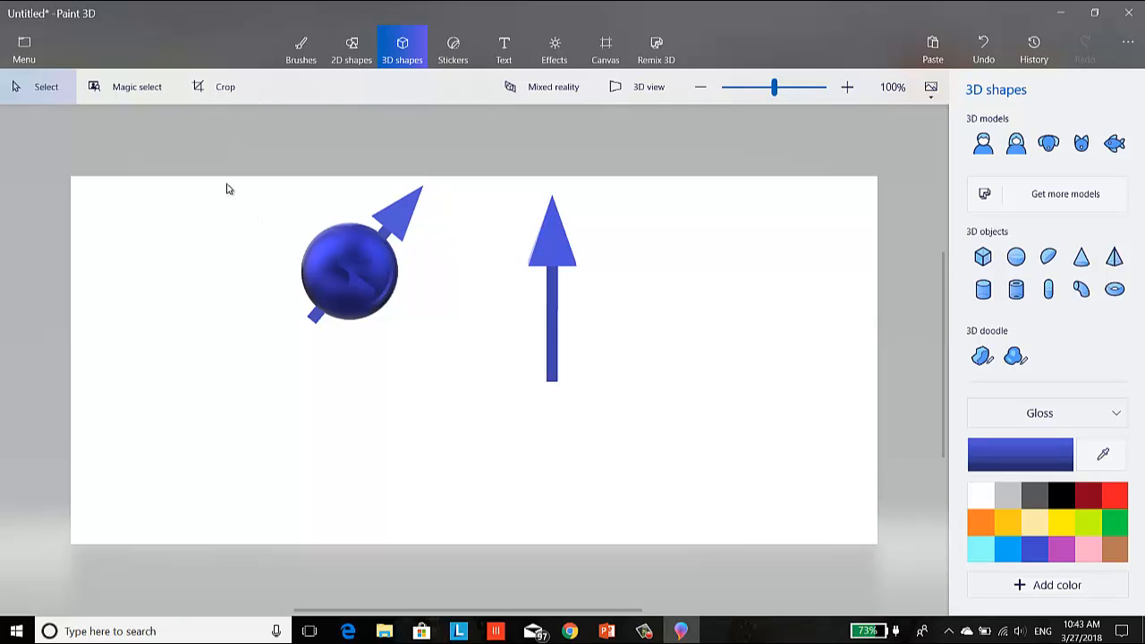
{"action": "left_click_drag", "start_coordinate": [226, 189], "coordinate": [463, 358]}
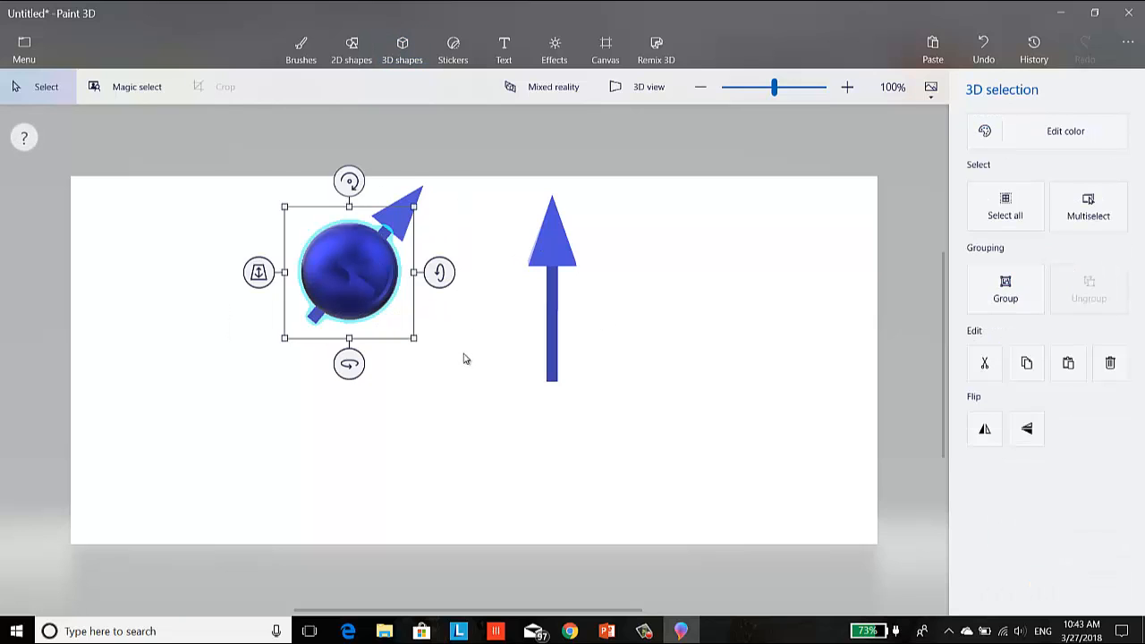
{"action": "left_click", "coordinate": [239, 187]}
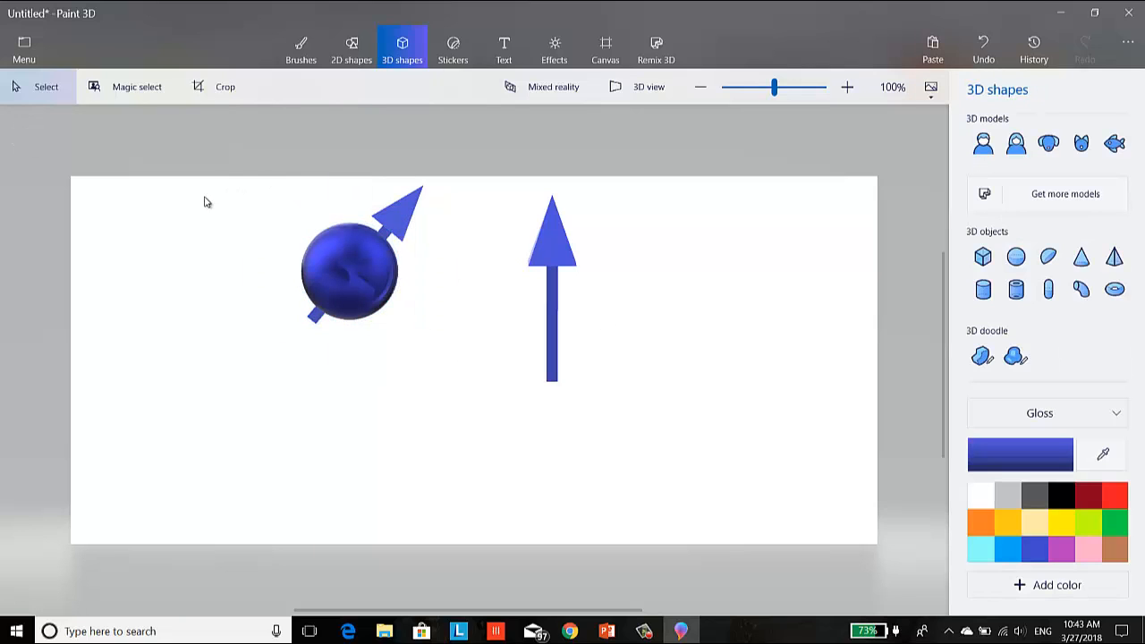
{"action": "left_click_drag", "start_coordinate": [221, 178], "coordinate": [480, 360]}
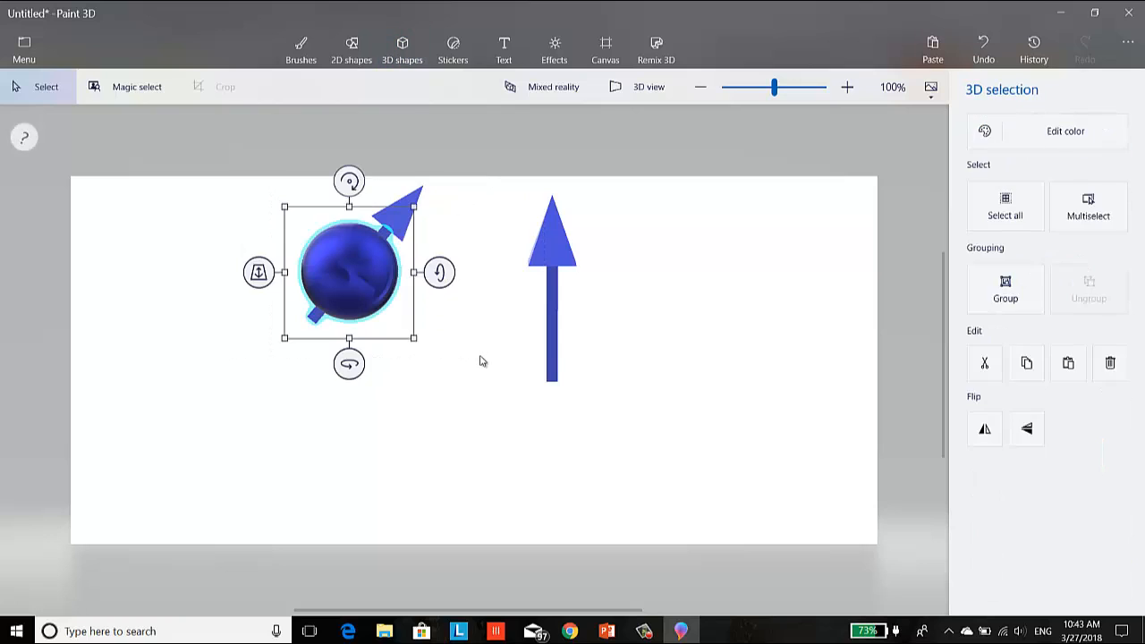
{"action": "left_click", "coordinate": [481, 361]}
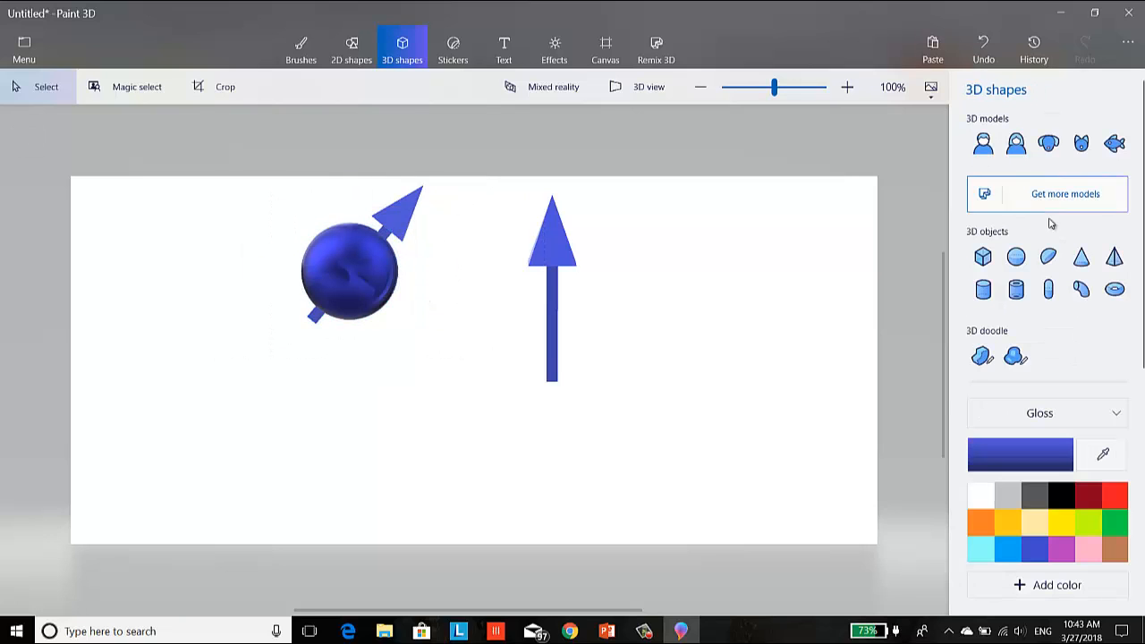
- Select the sphere, bar and pyramid together, duplicate them and place the copy below and slightly right of the original
{"action": "left_click", "coordinate": [385, 244]}
{"action": "left_click", "coordinate": [1064, 222]}
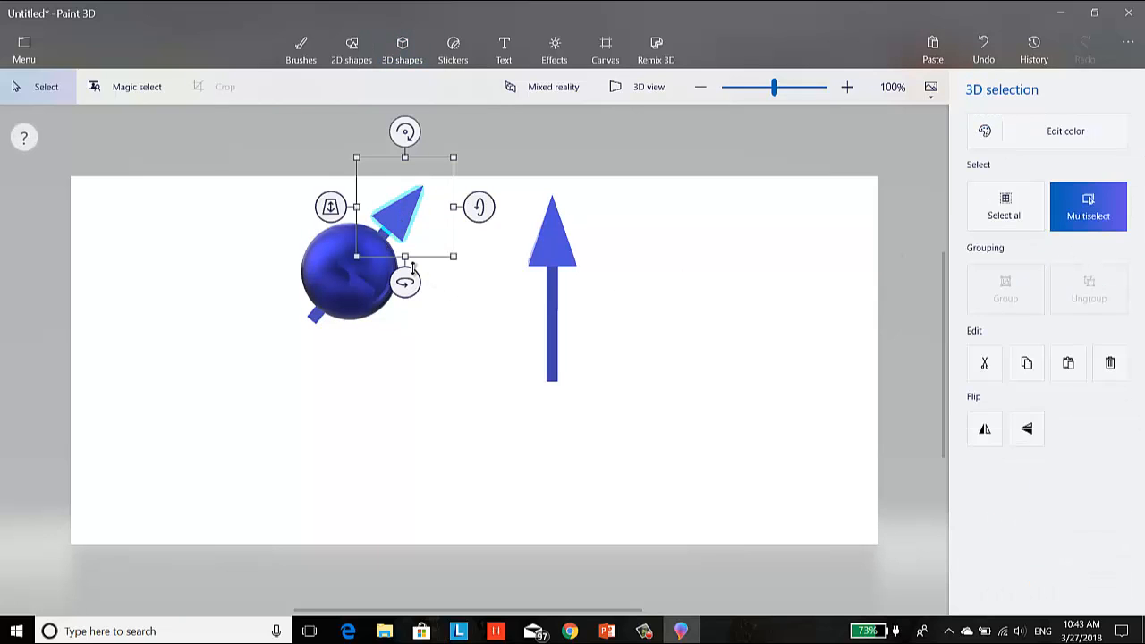
{"action": "left_click", "coordinate": [330, 281]}
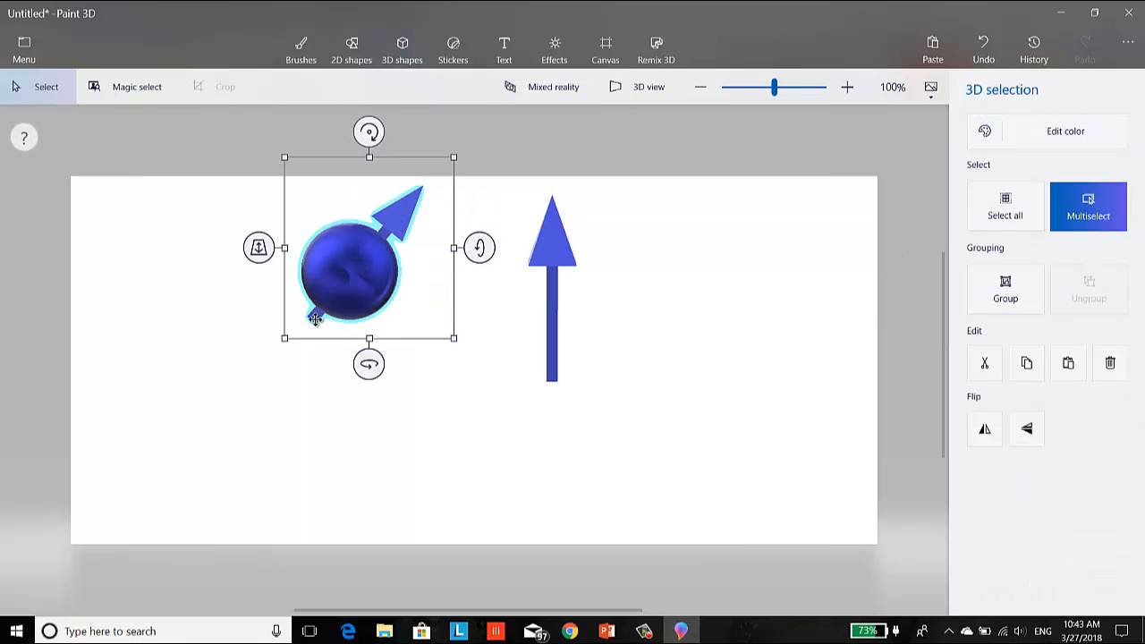
{"action": "left_click", "coordinate": [217, 399]}
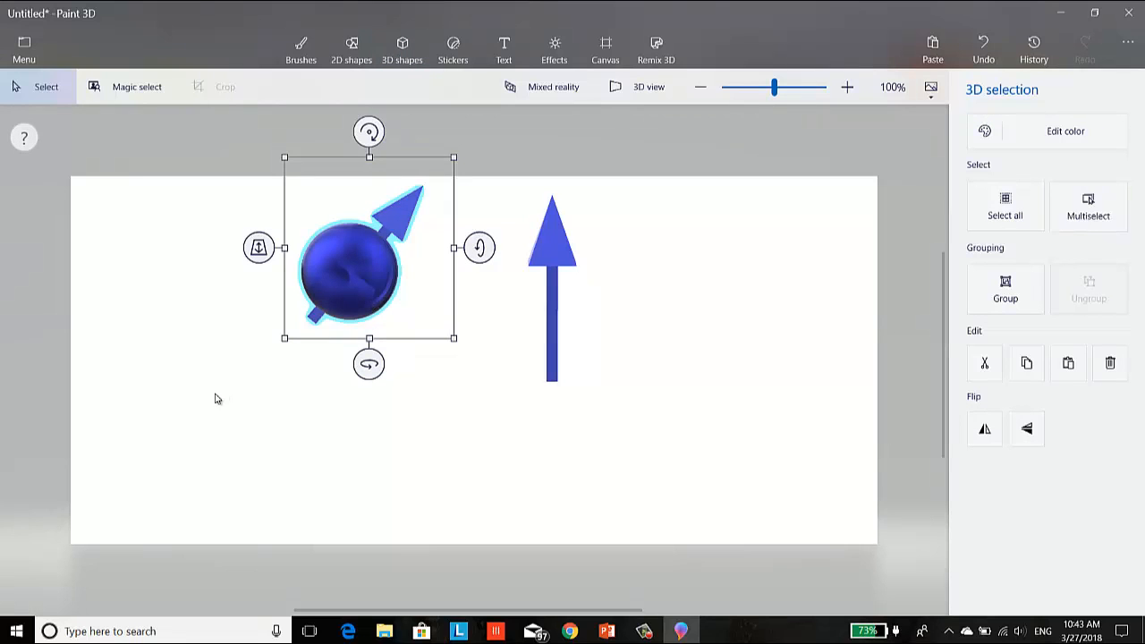
{"action": "left_click", "coordinate": [337, 338]}
{"action": "left_click_drag", "start_coordinate": [349, 295], "coordinate": [396, 436], "text": "ctrl"}
- Delete the spare upright arrow, both its bar and its pyramid
{"action": "left_click_drag", "start_coordinate": [517, 208], "coordinate": [610, 394]}
{"action": "key", "text": "Delete"}
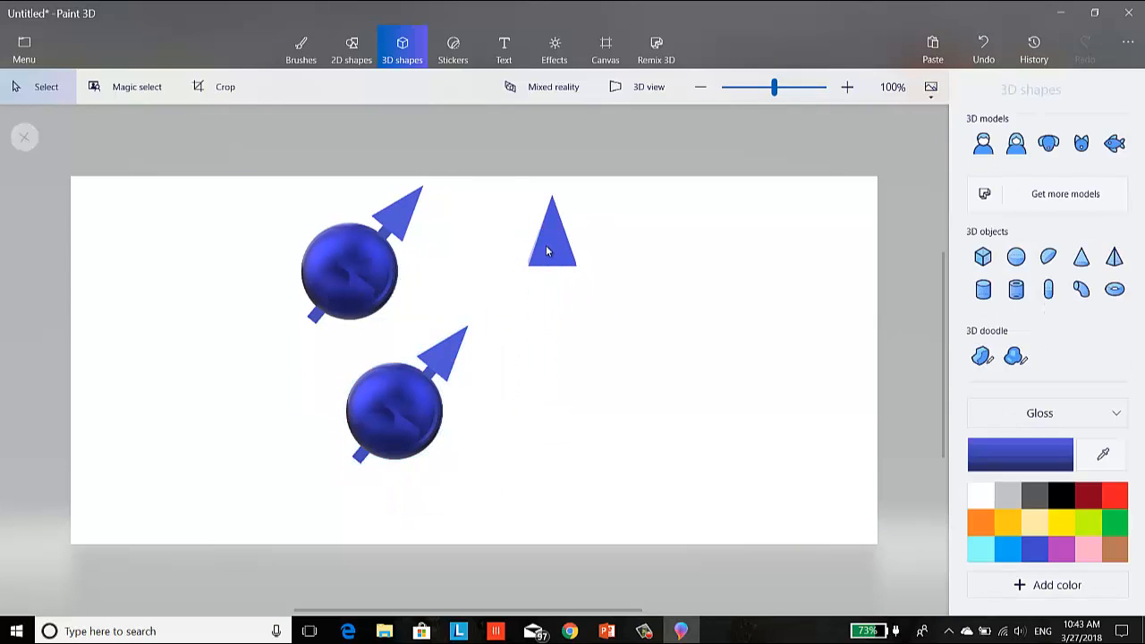
{"action": "left_click", "coordinate": [546, 245]}
{"action": "key", "text": "Delete"}
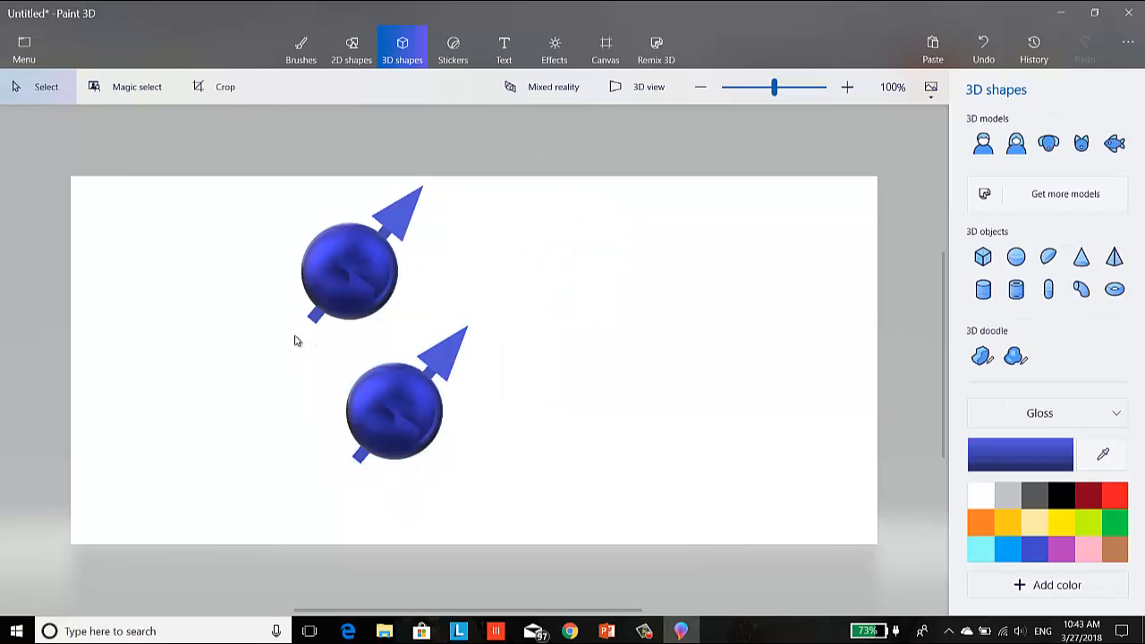
- Select all parts of the lower sphere-and-arrow copy and move it to the right of the original, roughly level with it
{"action": "left_click_drag", "start_coordinate": [295, 341], "coordinate": [560, 485]}
{"action": "left_click_drag", "start_coordinate": [254, 324], "coordinate": [577, 508]}
{"action": "left_click", "coordinate": [447, 439]}
{"action": "left_click", "coordinate": [435, 403]}
{"action": "left_click", "coordinate": [1072, 227]}
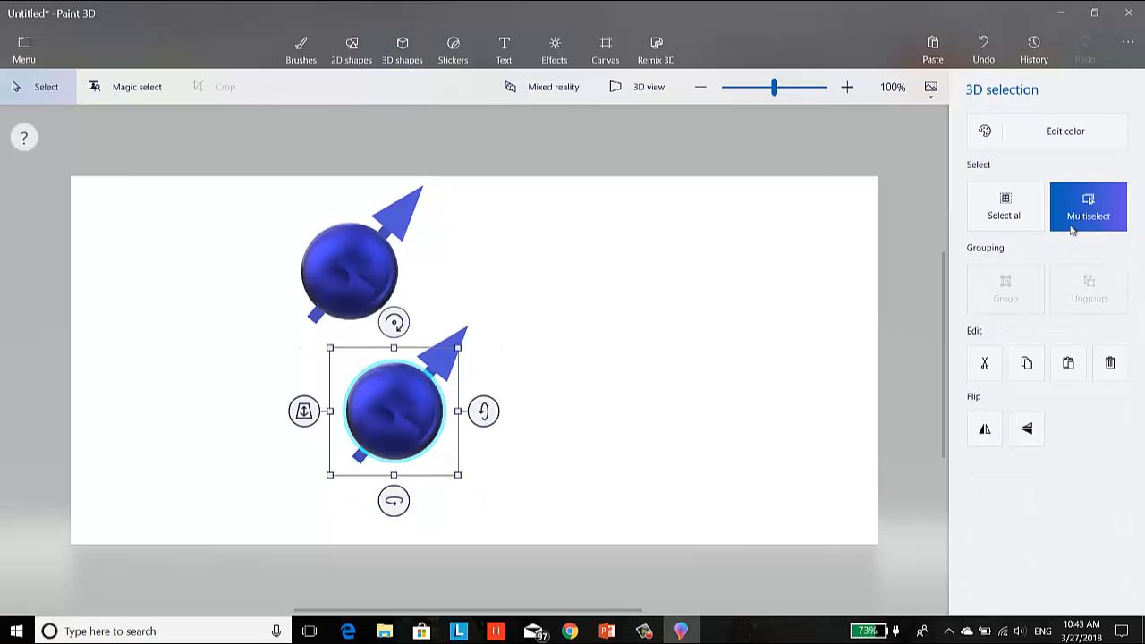
{"action": "left_click", "coordinate": [450, 355]}
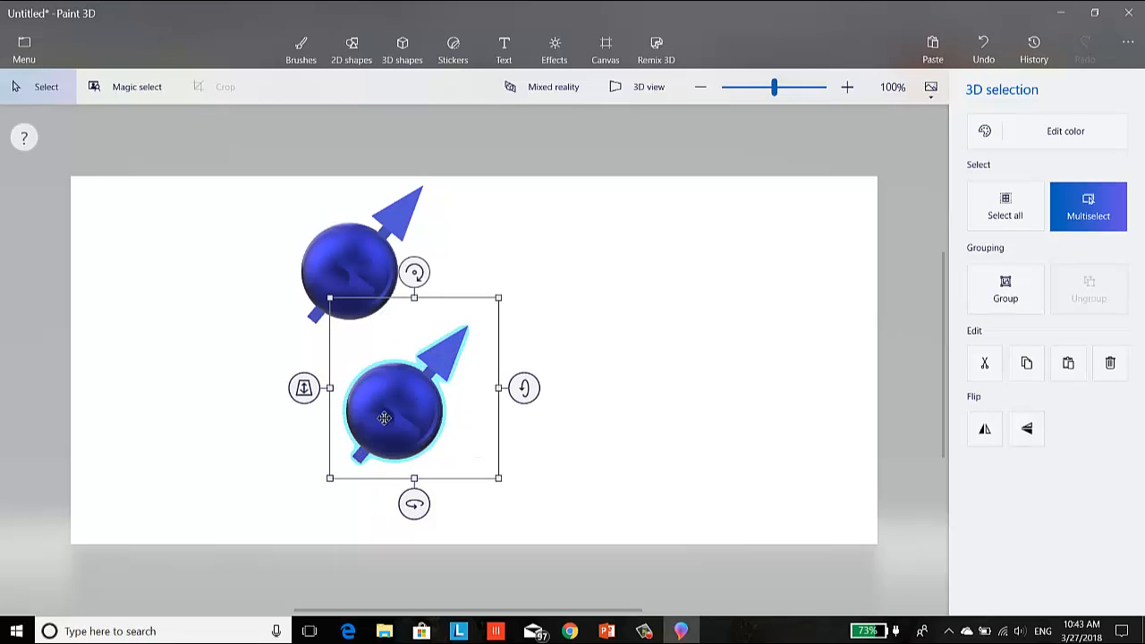
{"action": "left_click_drag", "start_coordinate": [383, 418], "coordinate": [500, 273]}
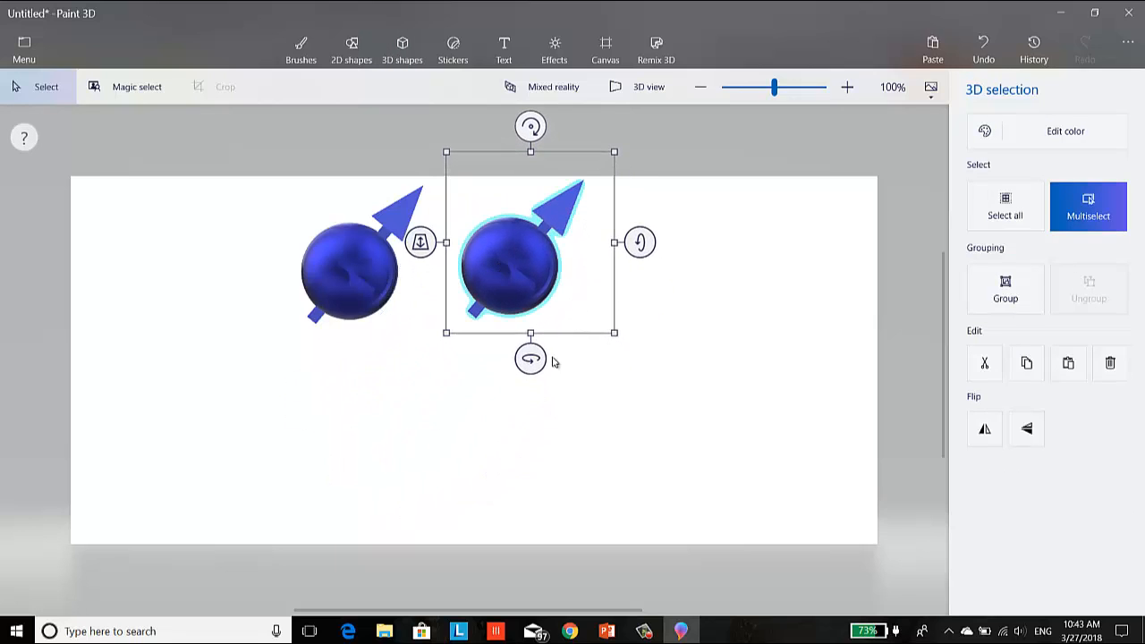
- Flip and rotate the copied sphere and arrow so its arrow points down and left, and nudge it beside the original
{"action": "left_click_drag", "start_coordinate": [639, 242], "coordinate": [640, 414]}
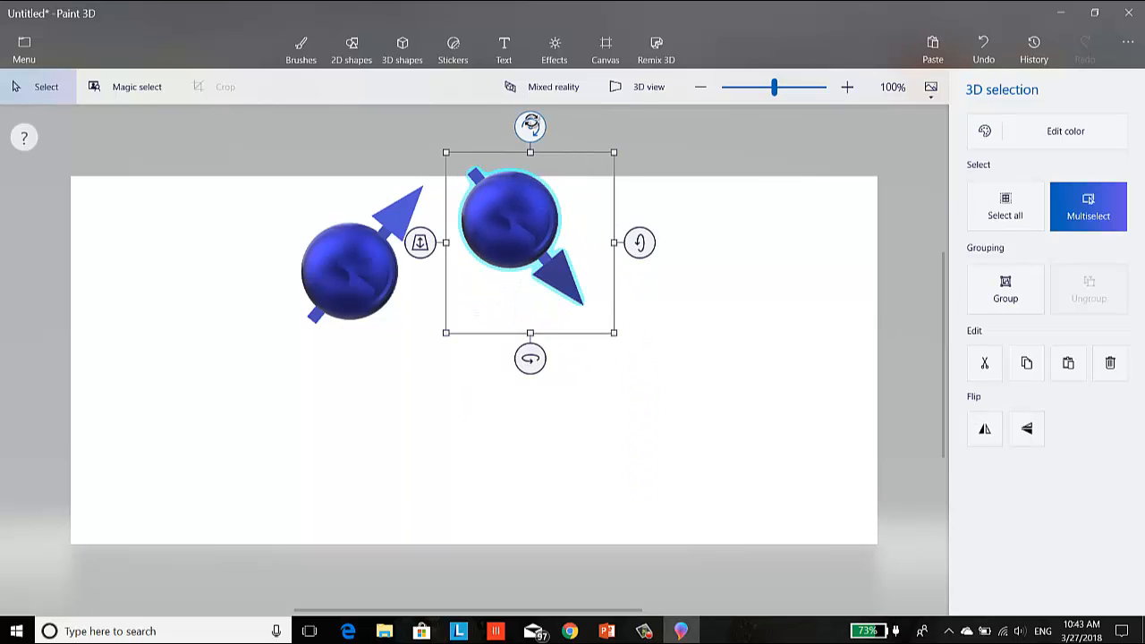
{"action": "left_click_drag", "start_coordinate": [528, 126], "coordinate": [633, 236]}
{"action": "mouse_move", "coordinate": [543, 235]}
{"action": "left_mouse_down"}
{"action": "mouse_move", "coordinate": [503, 245]}
{"action": "mouse_move", "coordinate": [524, 237]}
{"action": "left_mouse_up"}
{"action": "mouse_move", "coordinate": [489, 377]}
{"action": "left_mouse_down"}
{"action": "mouse_move", "coordinate": [504, 381]}
{"action": "mouse_move", "coordinate": [493, 380]}
{"action": "left_mouse_up"}
{"action": "mouse_move", "coordinate": [605, 265]}
{"action": "left_mouse_down"}
{"action": "mouse_move", "coordinate": [605, 250]}
{"action": "mouse_move", "coordinate": [606, 268]}
{"action": "left_mouse_up"}
{"action": "left_click_drag", "start_coordinate": [485, 156], "coordinate": [468, 161]}
{"action": "left_click", "coordinate": [646, 307]}
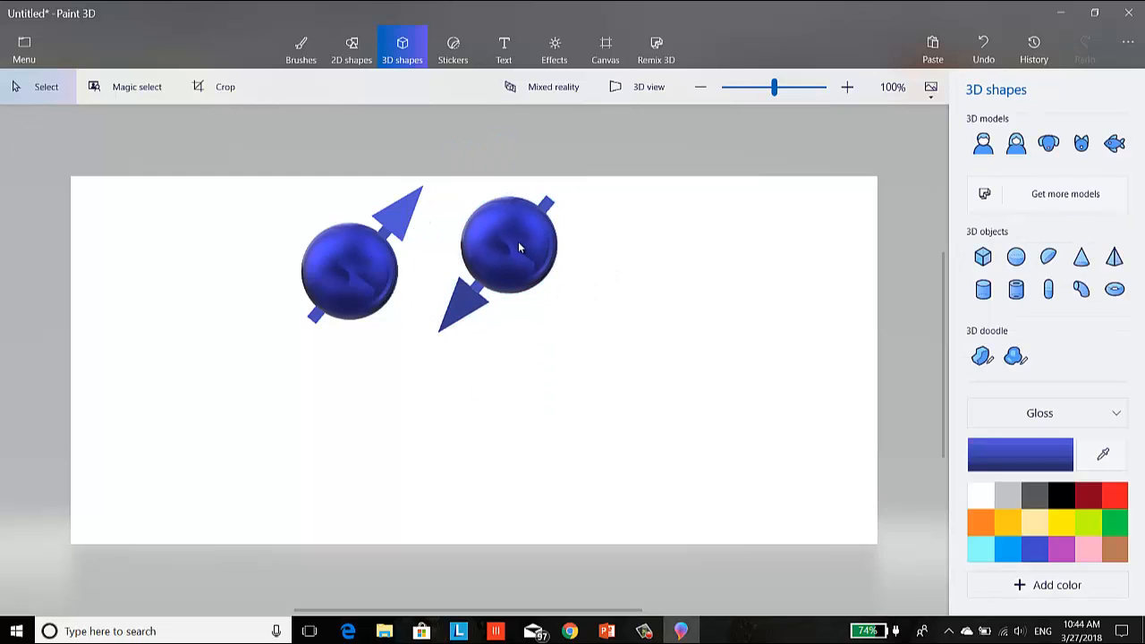
{"action": "left_click", "coordinate": [517, 242]}
{"action": "left_click", "coordinate": [774, 332]}
{"action": "left_click", "coordinate": [499, 252]}
{"action": "left_click_drag", "start_coordinate": [636, 375], "coordinate": [419, 166]}
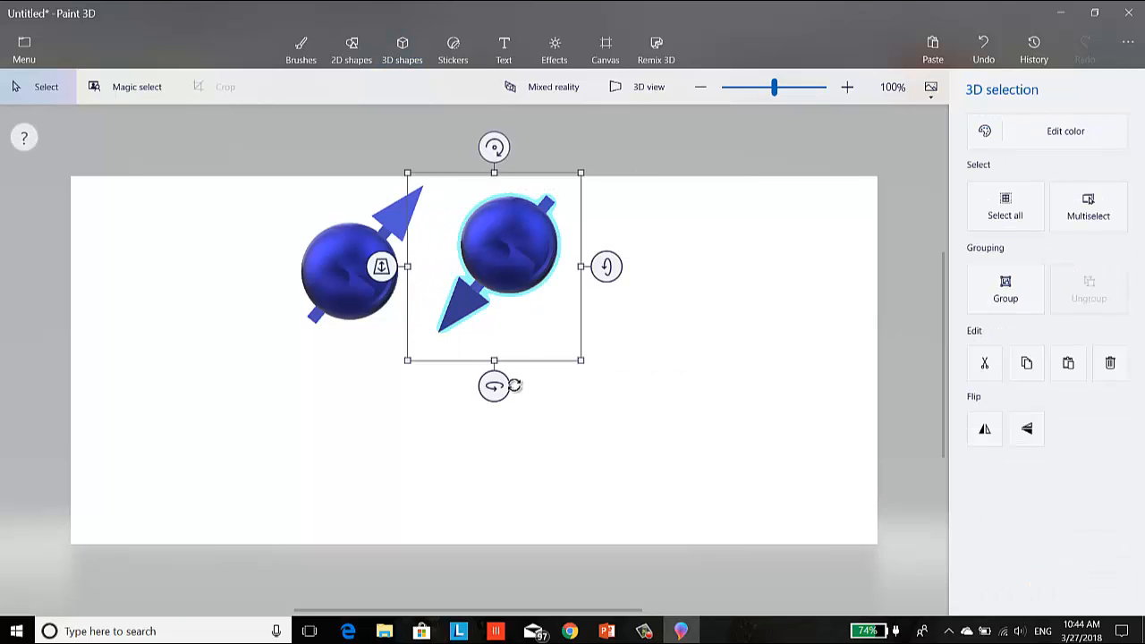
{"action": "left_click_drag", "start_coordinate": [493, 386], "coordinate": [492, 386]}
{"action": "left_click", "coordinate": [689, 316]}
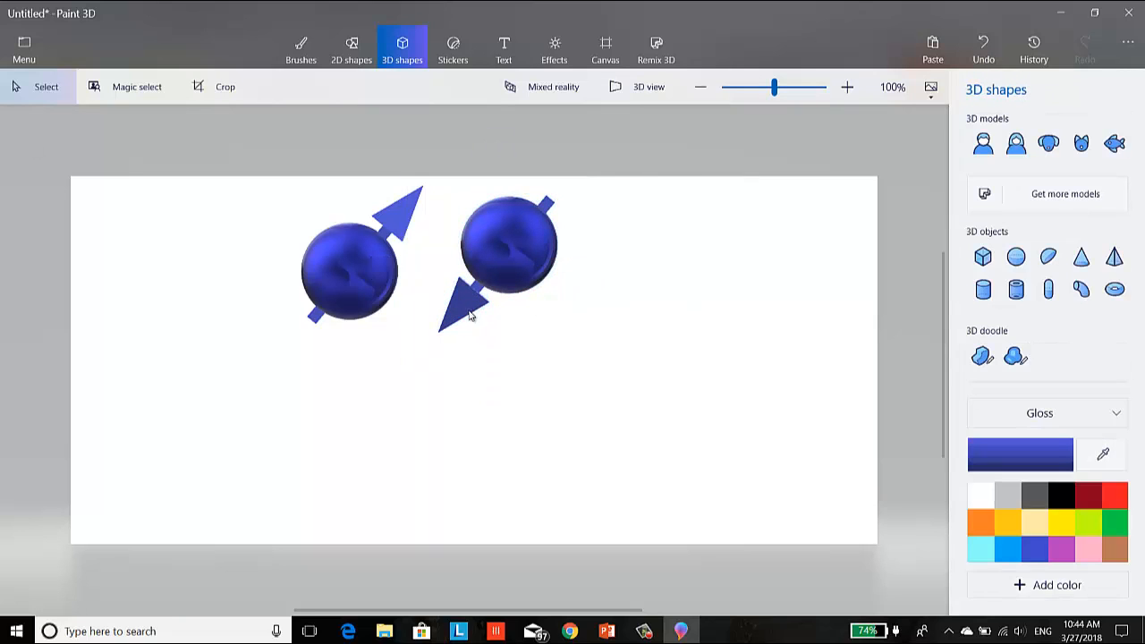
- Turn the whole copied sphere and arrow slightly about its vertical axis to reveal the side faces of its pyramid head
{"action": "left_click_drag", "start_coordinate": [592, 375], "coordinate": [424, 169]}
{"action": "left_click_drag", "start_coordinate": [624, 360], "coordinate": [417, 173]}
{"action": "left_click_drag", "start_coordinate": [497, 384], "coordinate": [486, 389]}
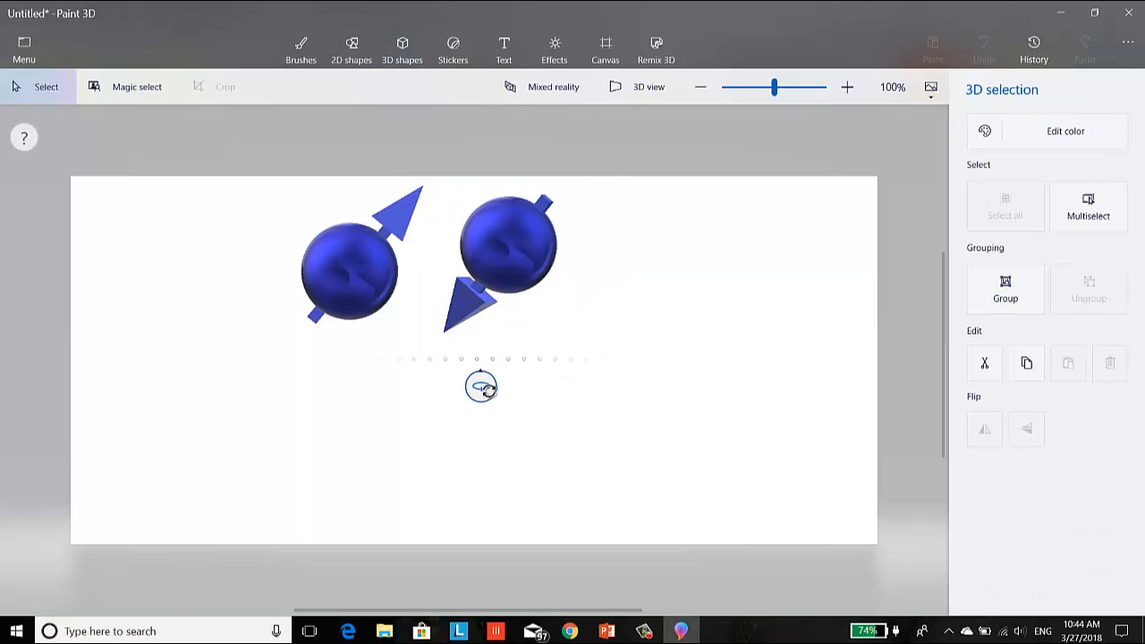
{"action": "left_click_drag", "start_coordinate": [488, 390], "coordinate": [488, 390]}
{"action": "left_click", "coordinate": [578, 416]}
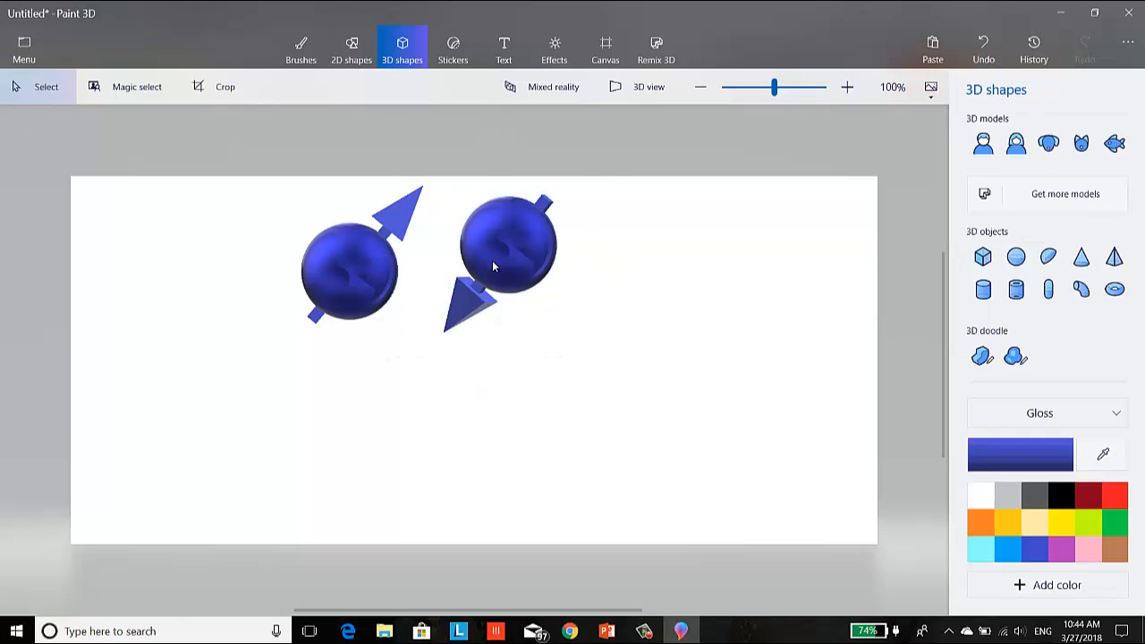
- Select the original sphere and arrow together and tilt them slightly about the horizontal axis to reveal the pyramid's underside
{"action": "left_click_drag", "start_coordinate": [236, 159], "coordinate": [439, 381]}
{"action": "left_click_drag", "start_coordinate": [218, 116], "coordinate": [457, 419]}
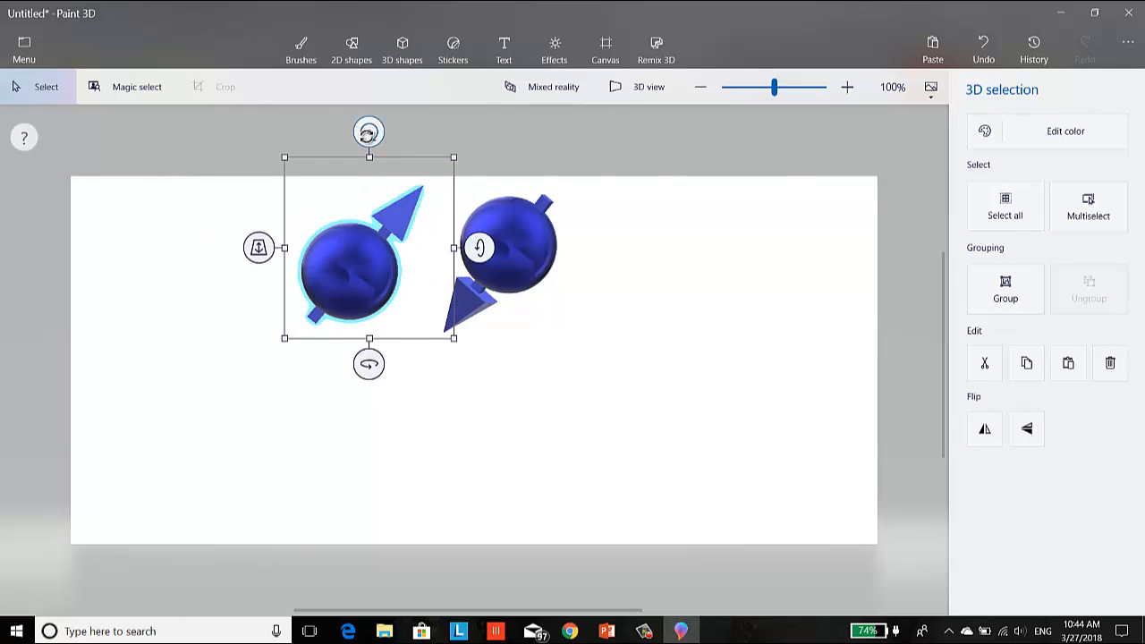
{"action": "left_click_drag", "start_coordinate": [368, 131], "coordinate": [376, 130]}
{"action": "left_click_drag", "start_coordinate": [479, 247], "coordinate": [480, 234]}
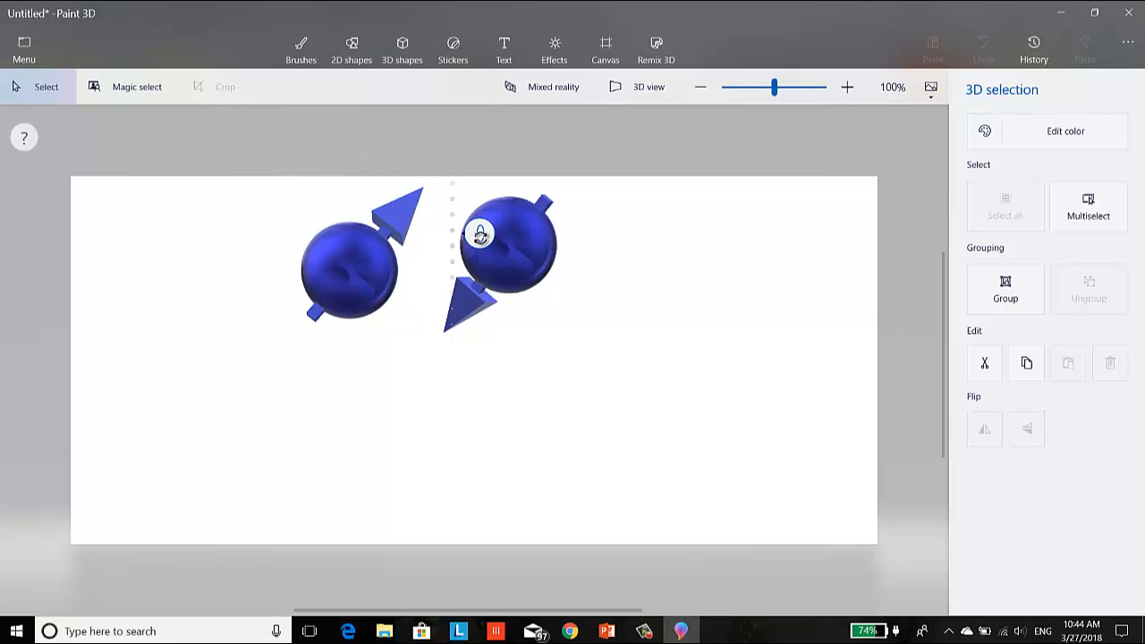
{"action": "left_click_drag", "start_coordinate": [481, 233], "coordinate": [476, 236]}
{"action": "left_click", "coordinate": [427, 288]}
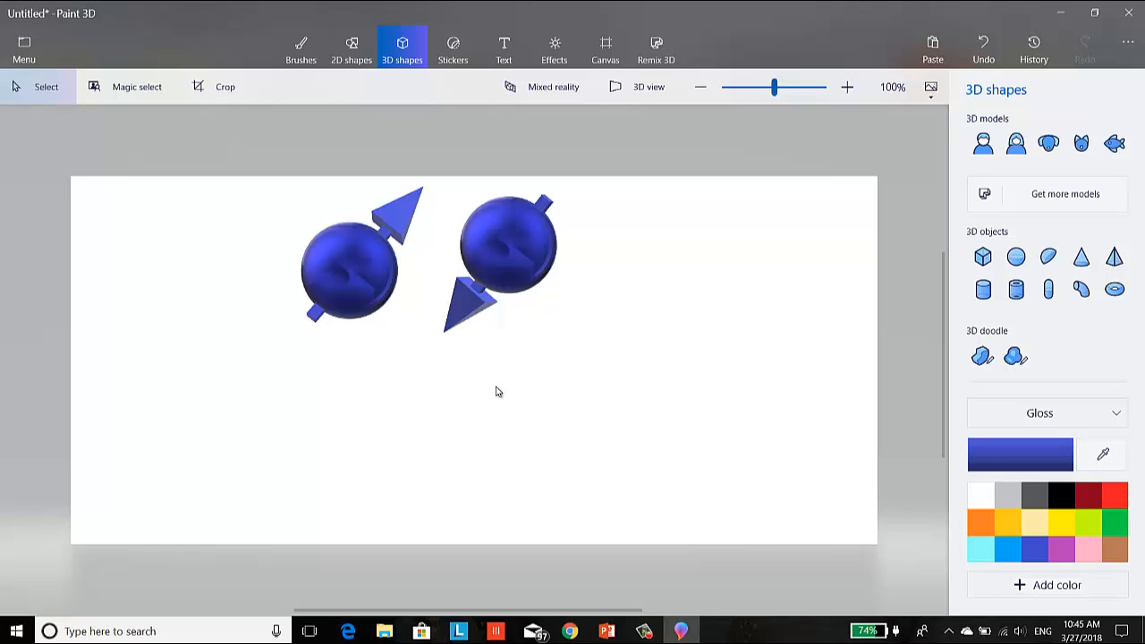
{"action": "left_click", "coordinate": [646, 628]}
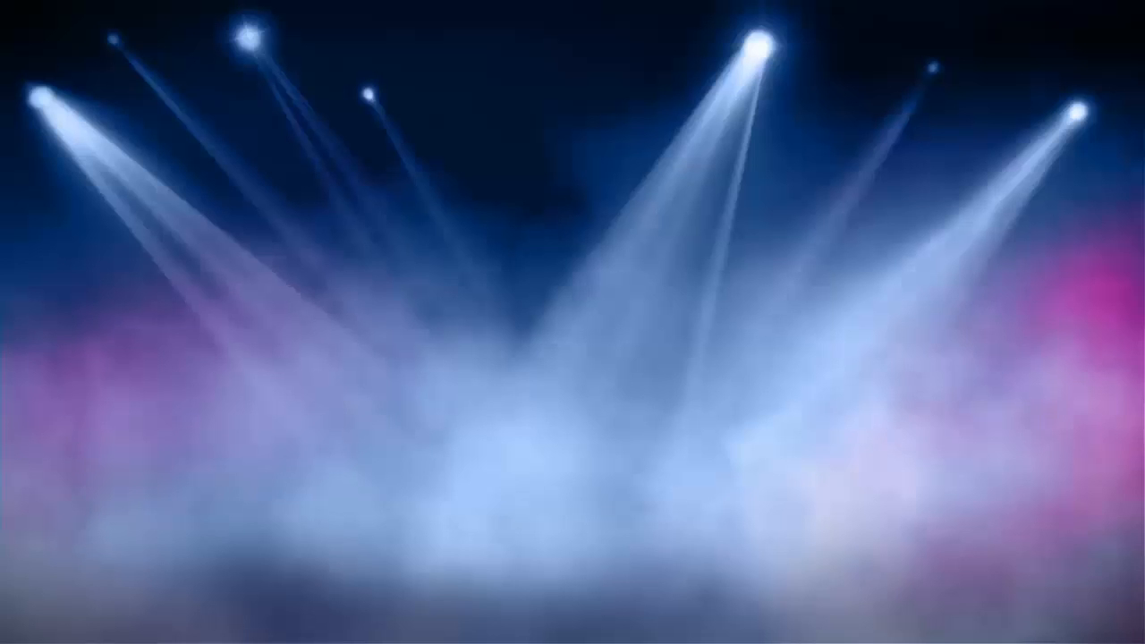